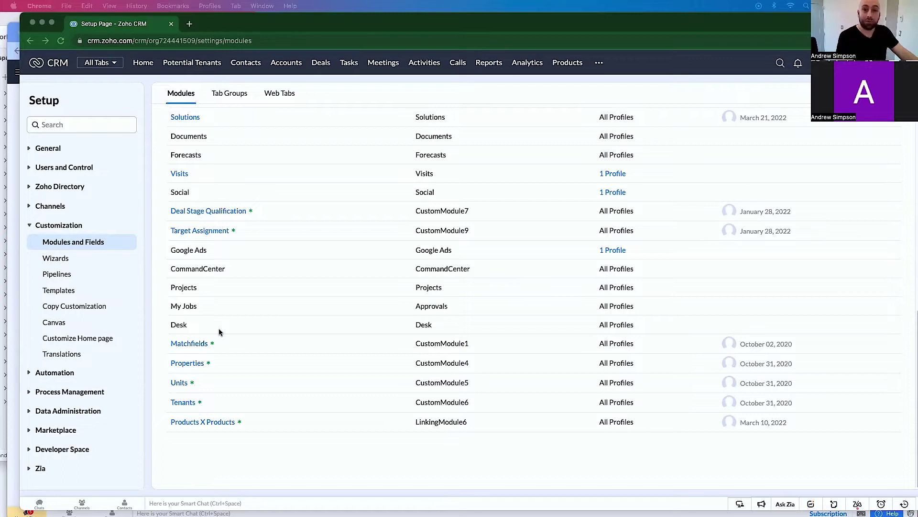
pyautogui.scroll(15, 455, 271)
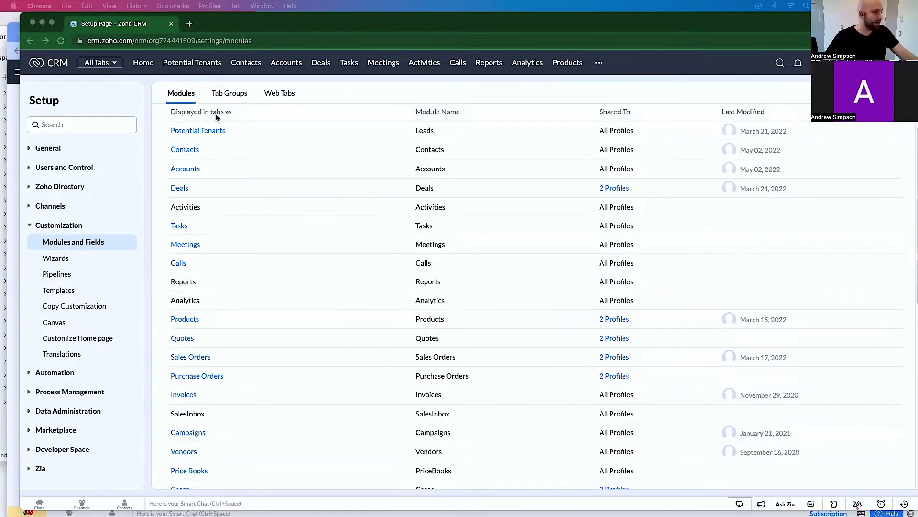
pyautogui.scroll(-5, 244, 268)
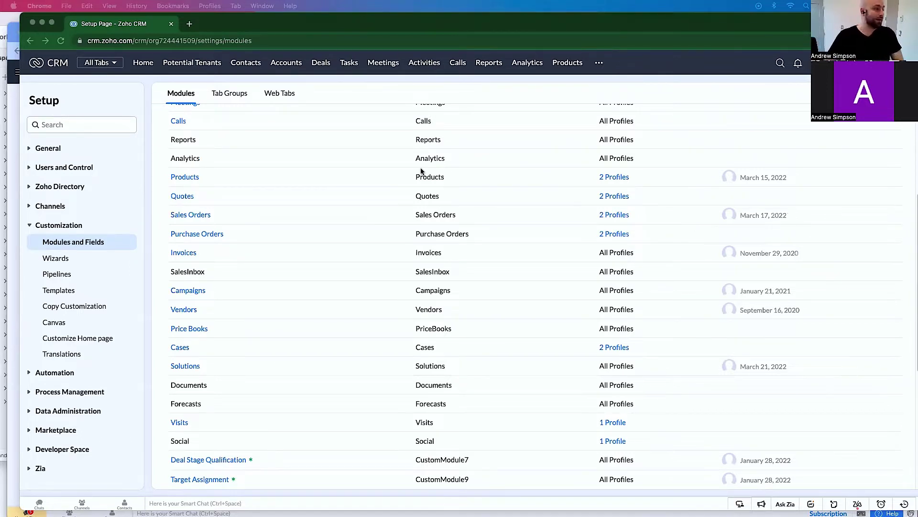
pyautogui.scroll(5, 420, 164)
# Start a new module named Conferences, with Conference as its singular name.
pyautogui.click(872, 126)
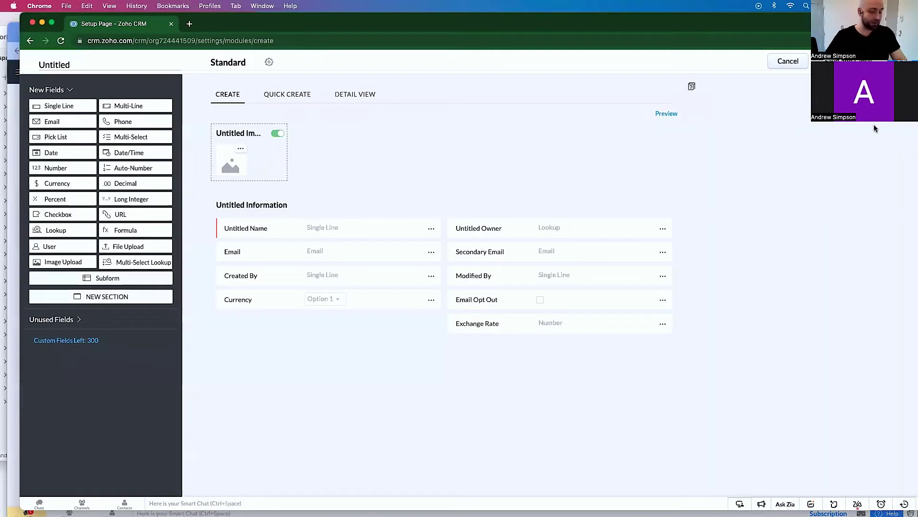
pyautogui.click(94, 64)
pyautogui.click(113, 97)
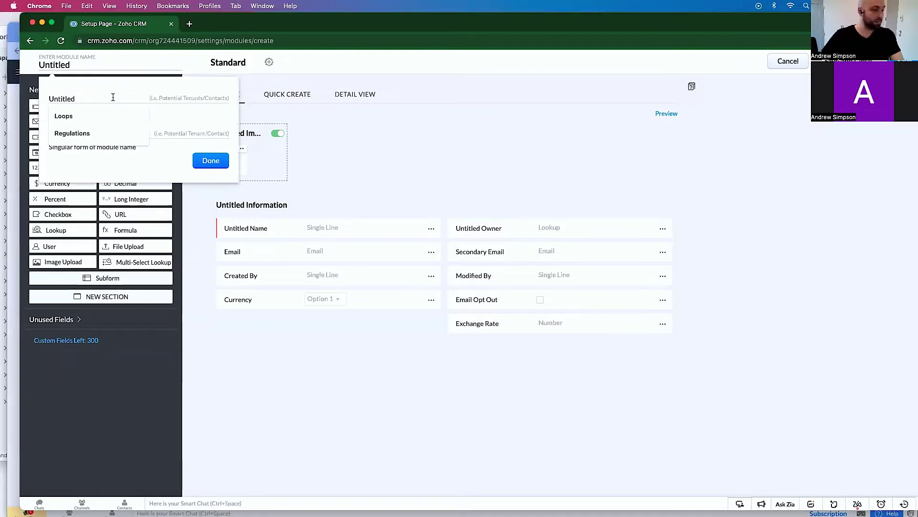
pyautogui.write('Conferen')
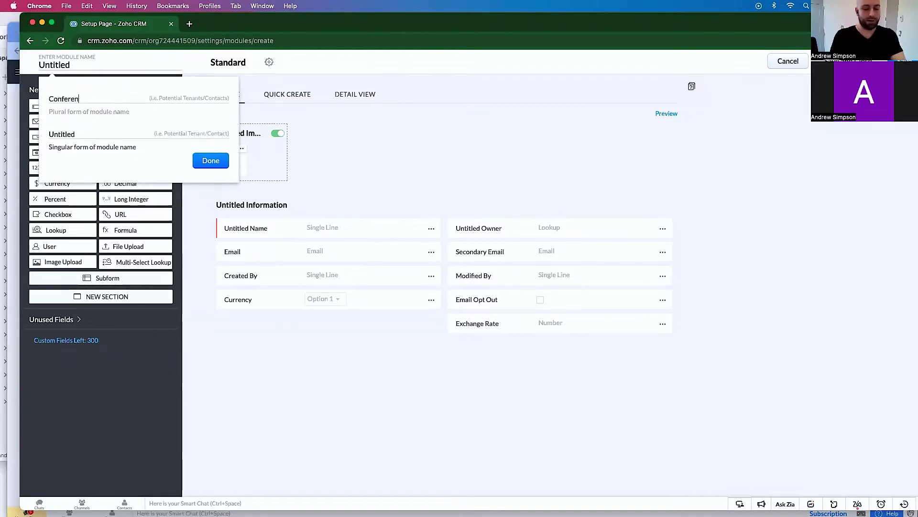
pyautogui.write('ces')
pyautogui.click(93, 131)
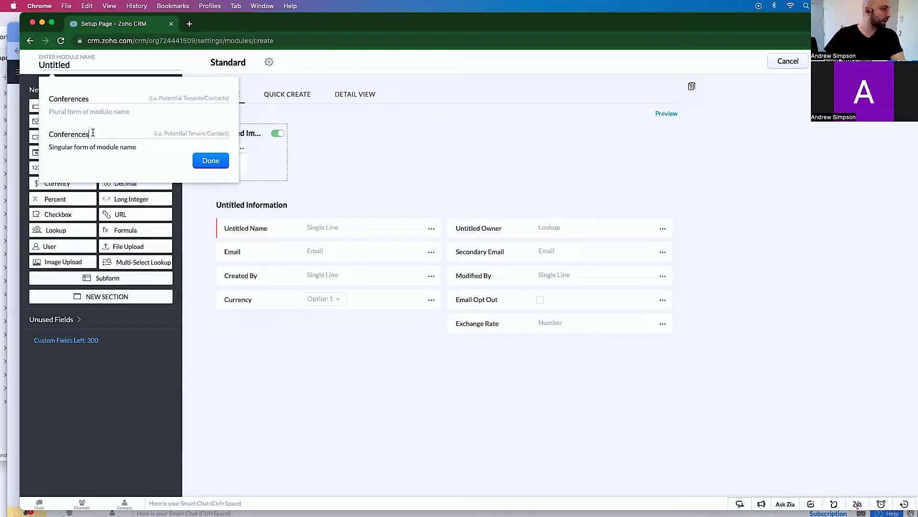
pyautogui.press('BackSpace')
pyautogui.click(207, 164)
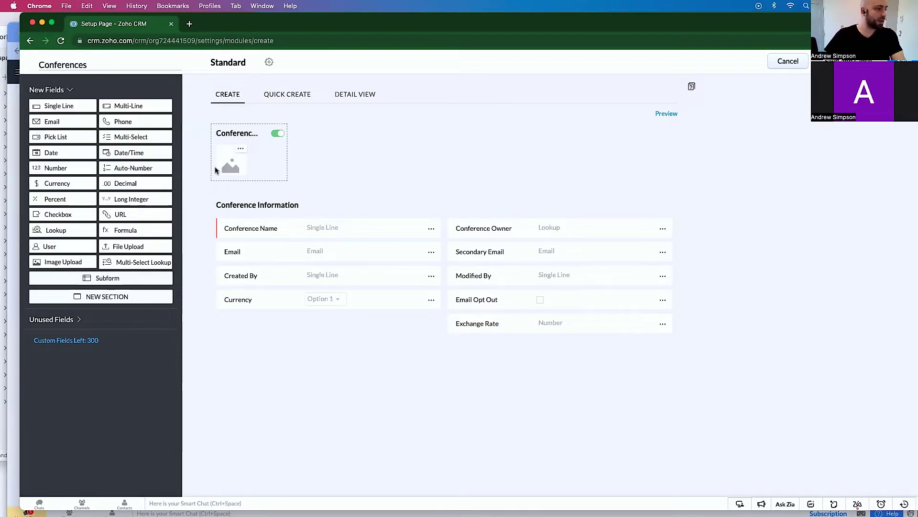
# Remove the Email and Currency fields from the Conferences layout.
pyautogui.click(432, 251)
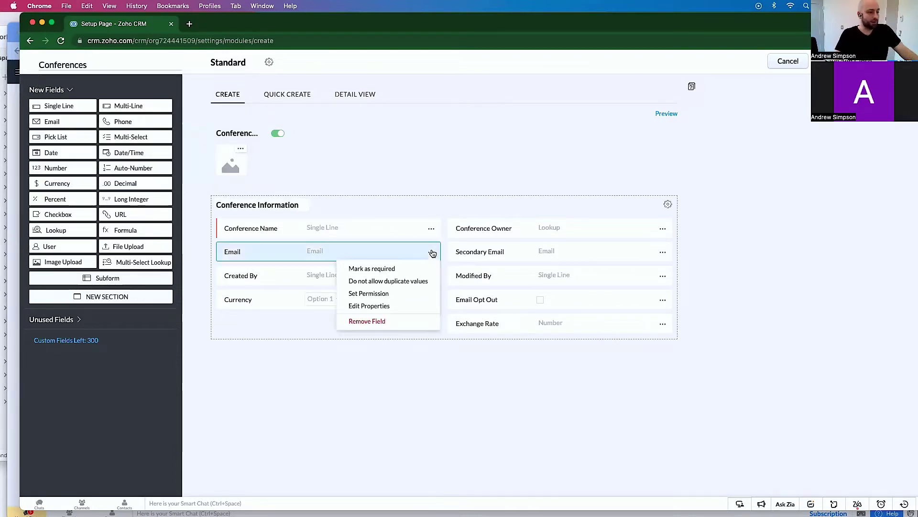
pyautogui.click(388, 323)
pyautogui.click(498, 315)
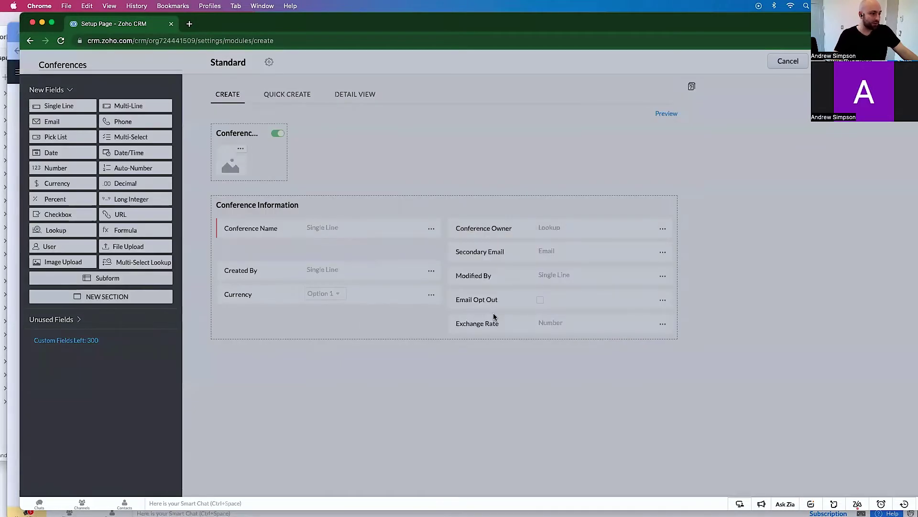
pyautogui.click(431, 276)
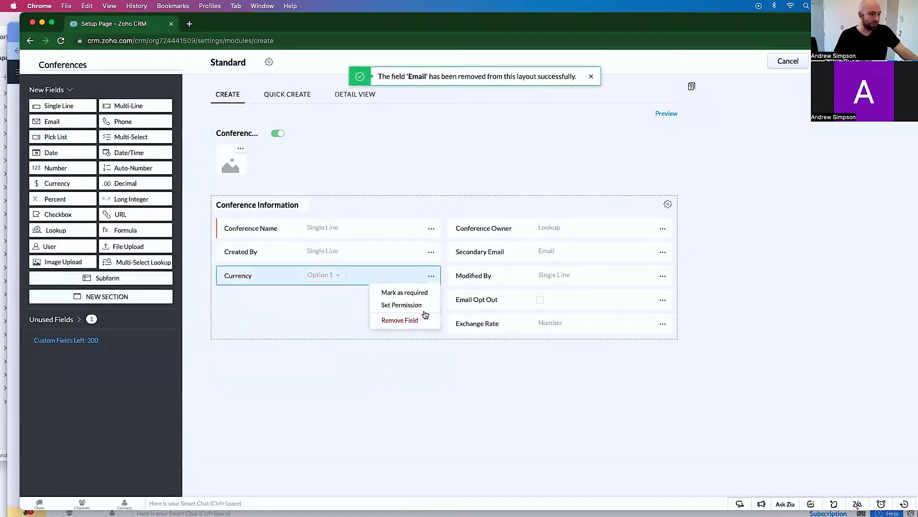
pyautogui.click(410, 321)
pyautogui.click(497, 314)
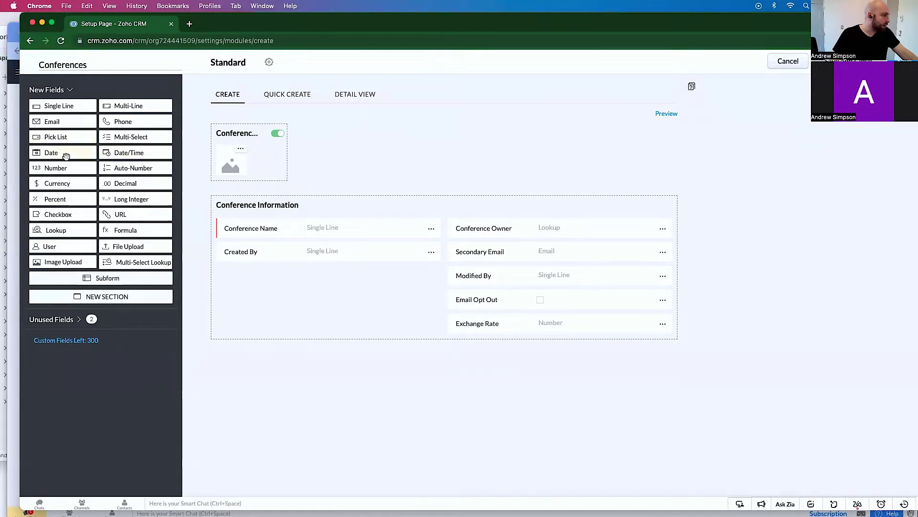
# Add two Date fields, Start Date and End Date, to Conference Information.
pyautogui.moveTo(63, 153); pyautogui.dragTo(235, 281)
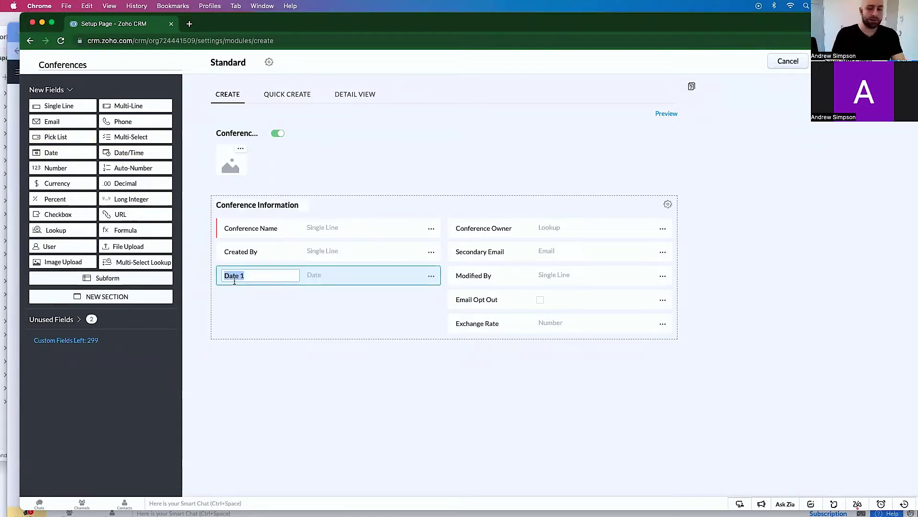
pyautogui.write('Start')
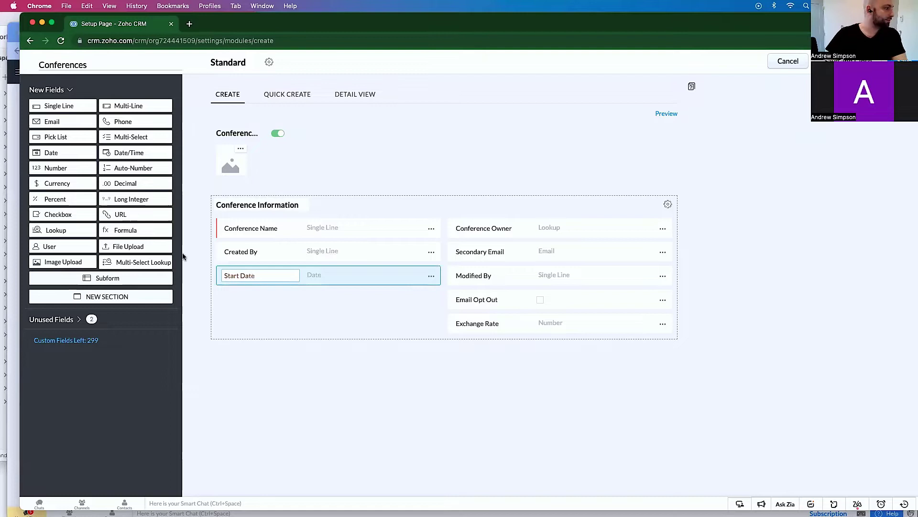
pyautogui.moveTo(53, 153); pyautogui.dragTo(253, 297)
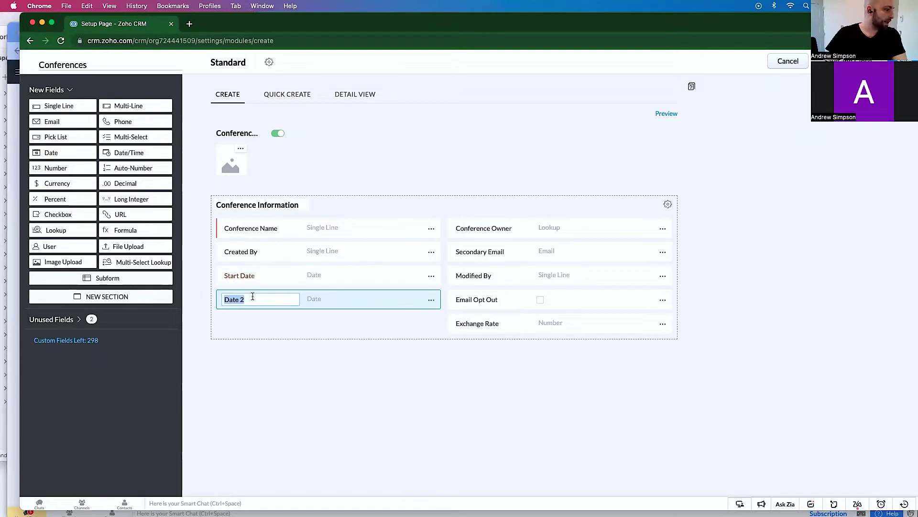
pyautogui.write('End')
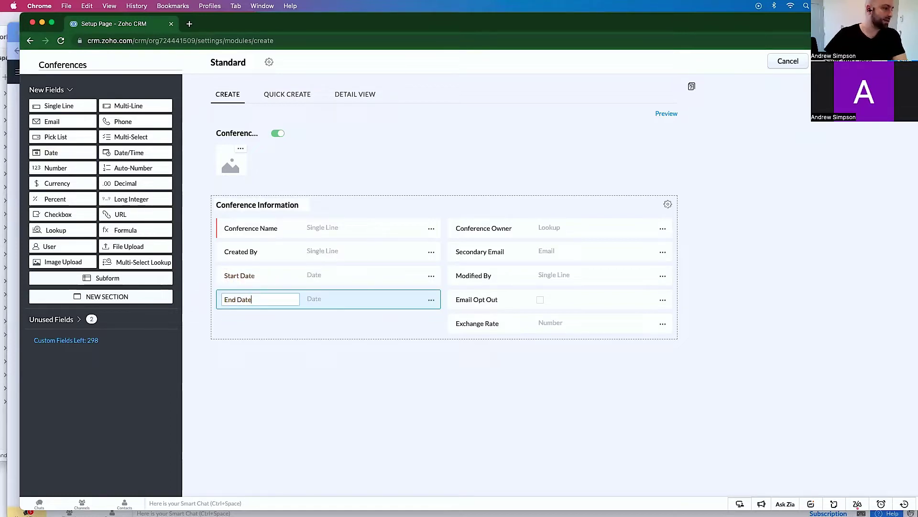
pyautogui.press('Return')
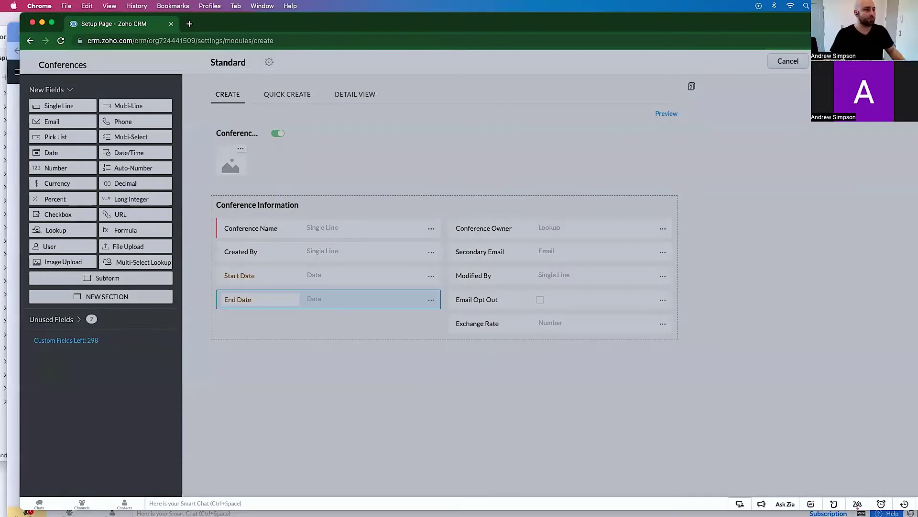
# Save the Conferences module with Administrator and Standard profile access.
pyautogui.click(459, 113)
pyautogui.press('Return')
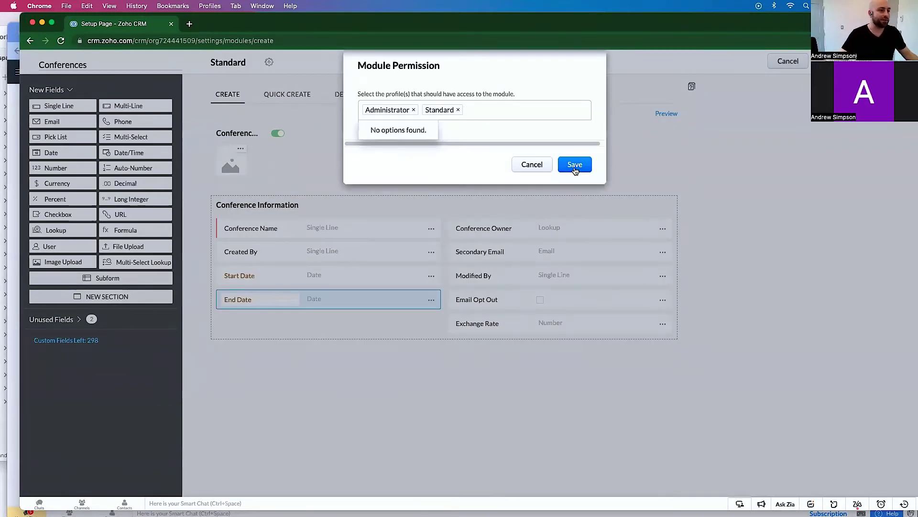
pyautogui.click(574, 165)
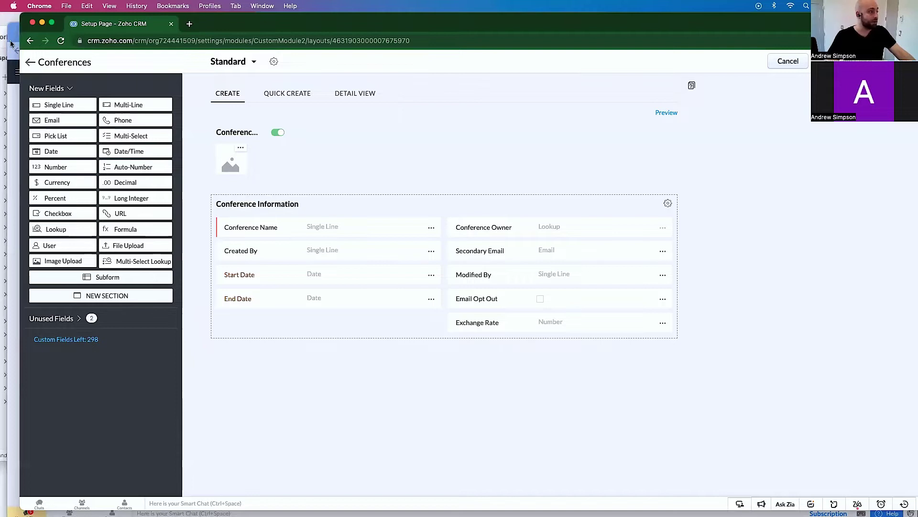
# Start a second new module named Registrations, with Registration as its singular name.
pyautogui.keyDown('super'); pyautogui.click(29, 40); pyautogui.keyUp('super')
pyautogui.click(188, 29)
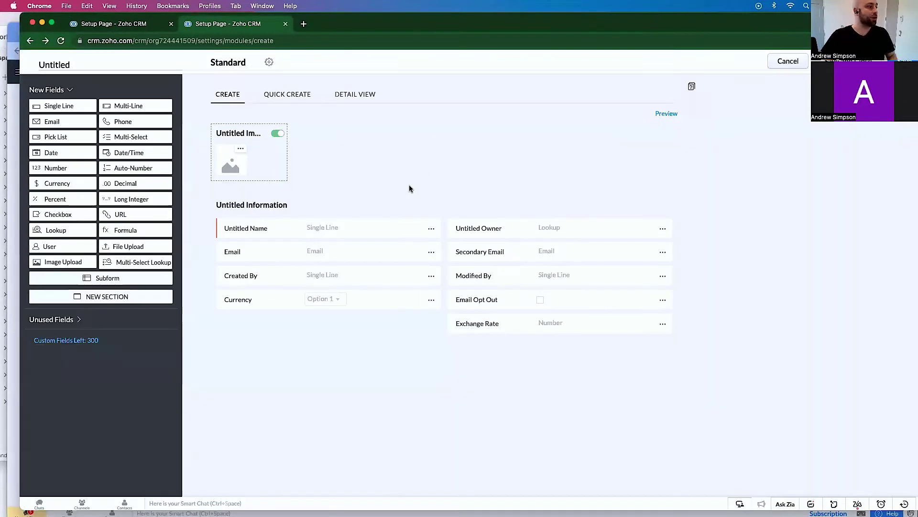
pyautogui.click(99, 63)
pyautogui.click(85, 96)
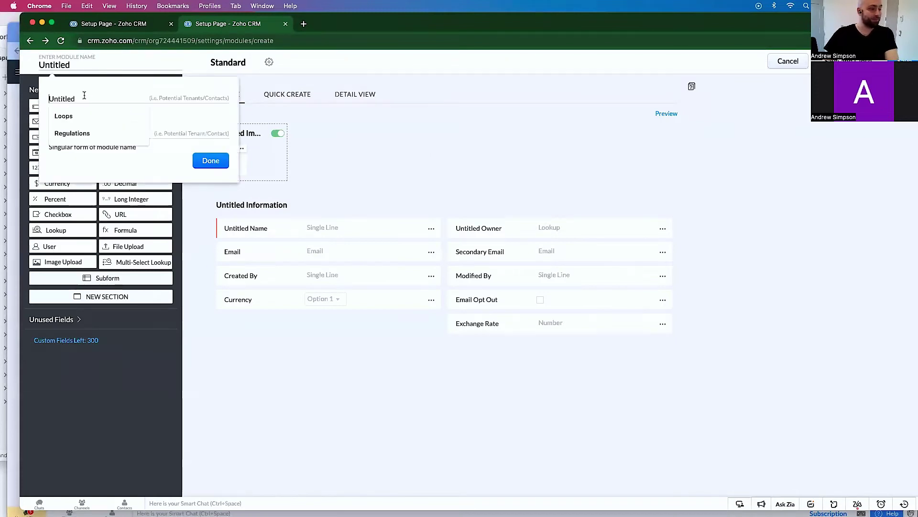
pyautogui.write('Registra')
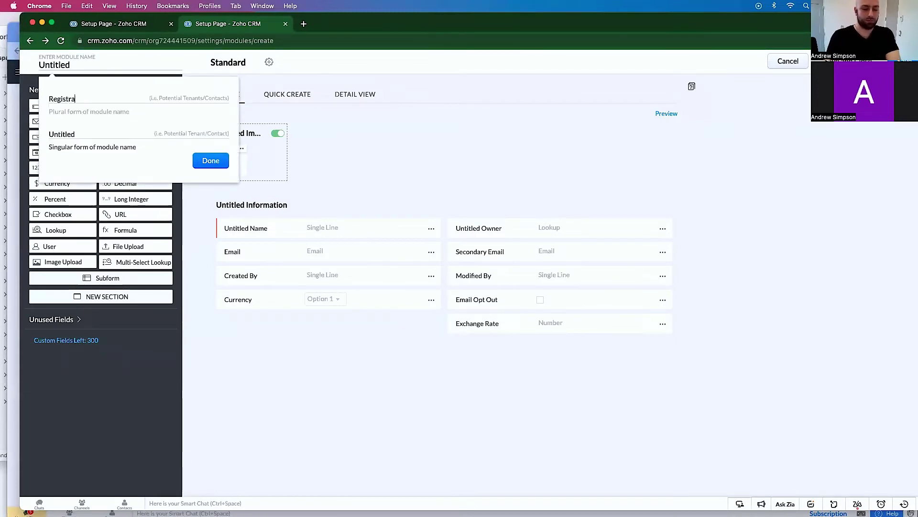
pyautogui.write('tion')
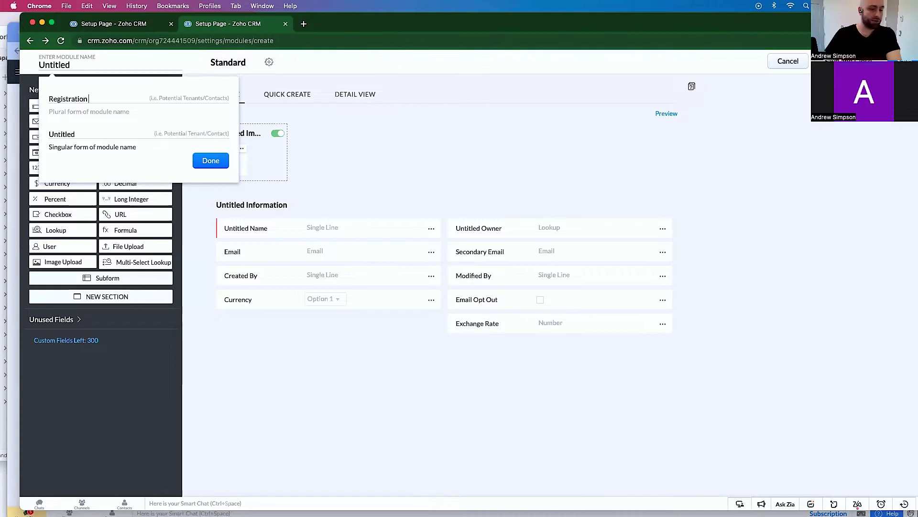
pyautogui.write('s')
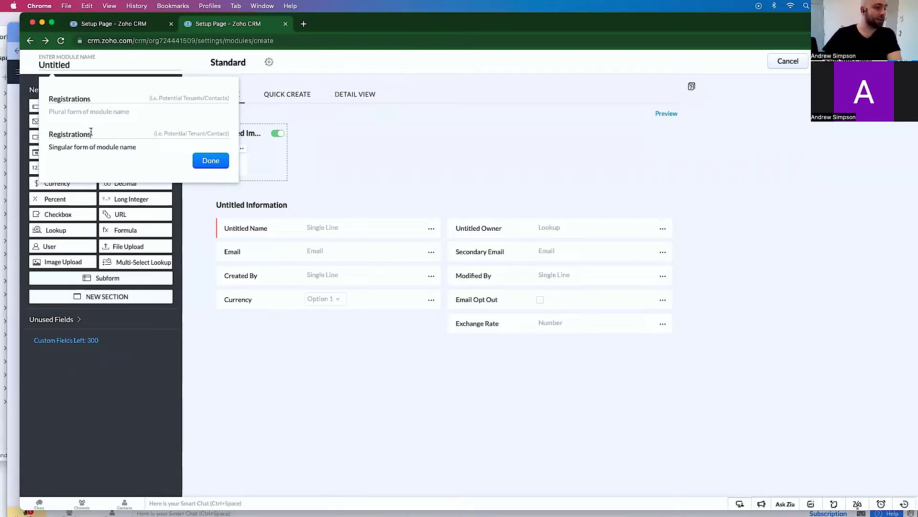
pyautogui.press('BackSpace')
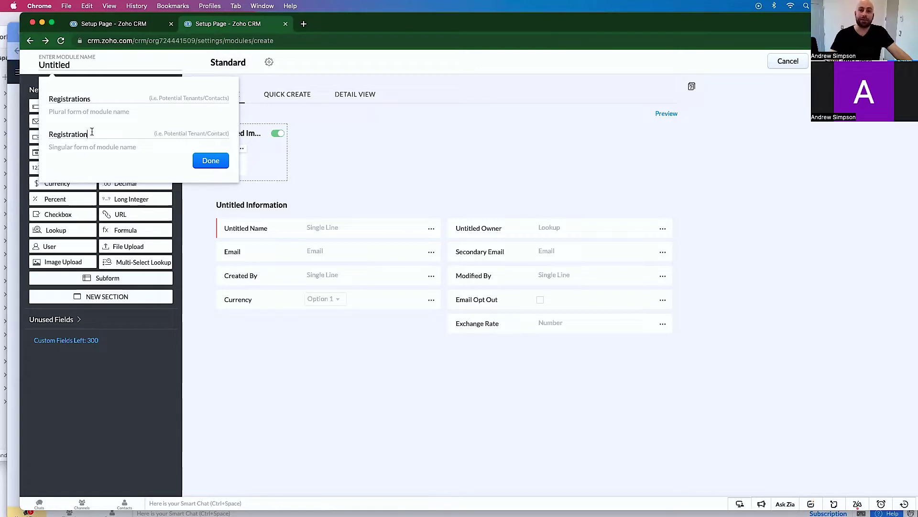
pyautogui.click(216, 161)
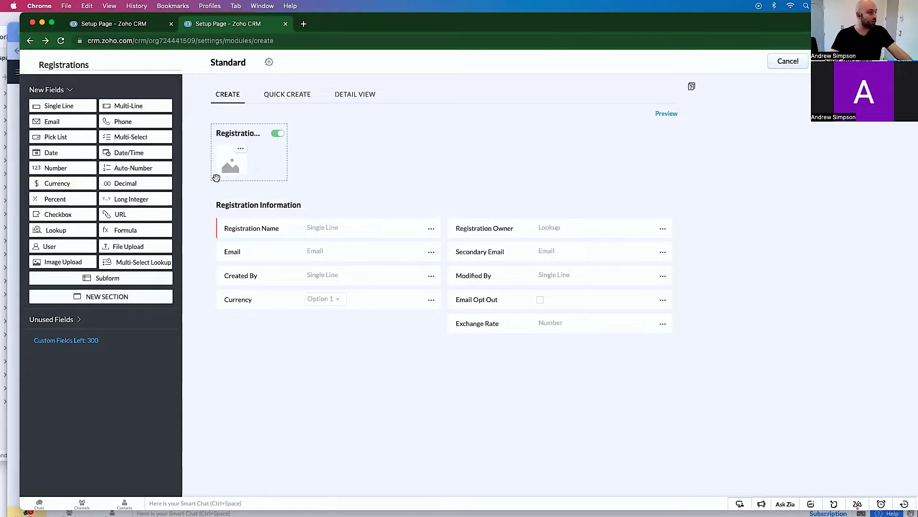
# Remove the Email and Currency fields from the Registrations layout.
pyautogui.click(431, 252)
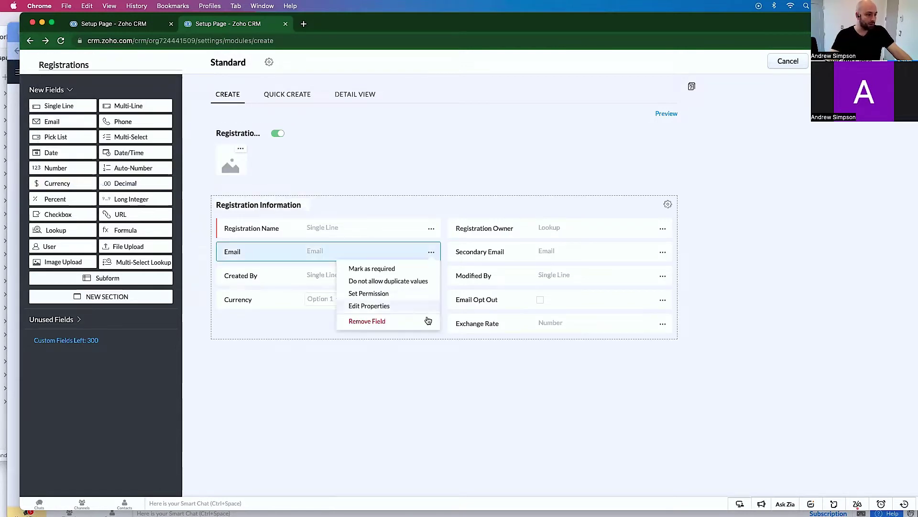
pyautogui.click(427, 321)
pyautogui.click(496, 315)
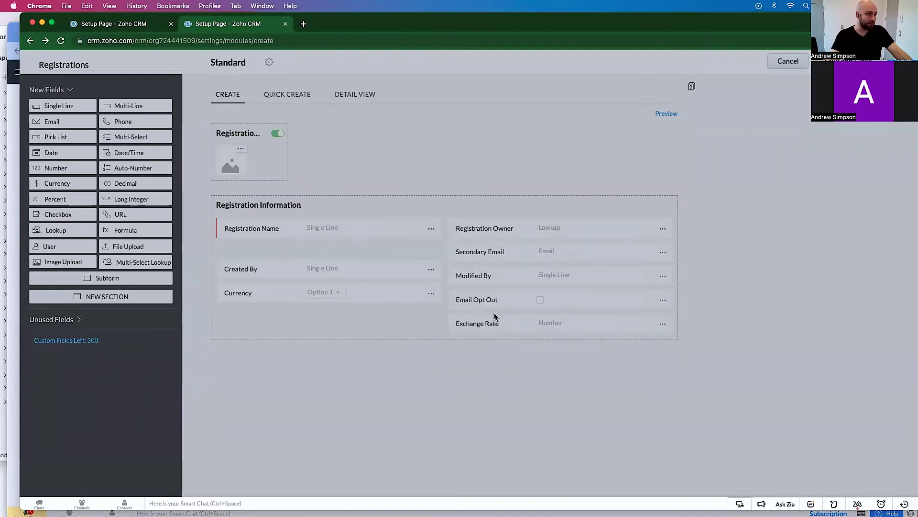
pyautogui.click(431, 275)
pyautogui.click(416, 321)
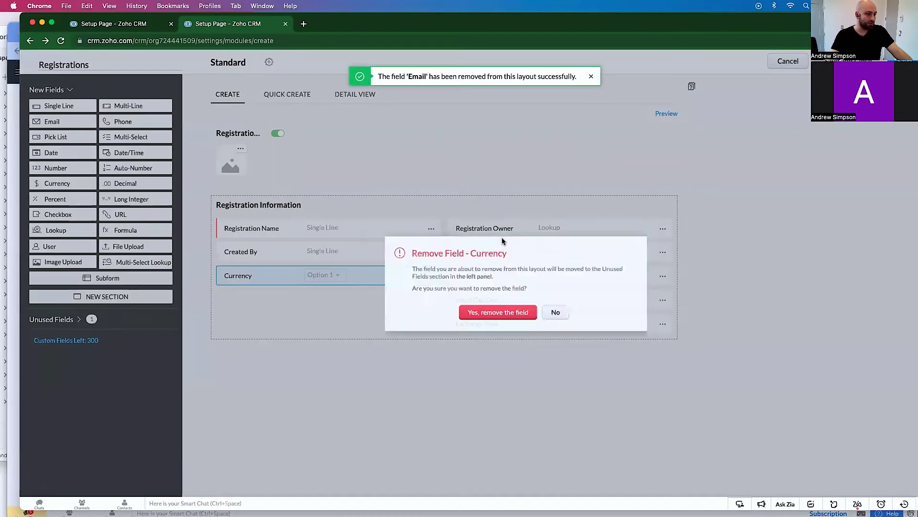
pyautogui.click(497, 313)
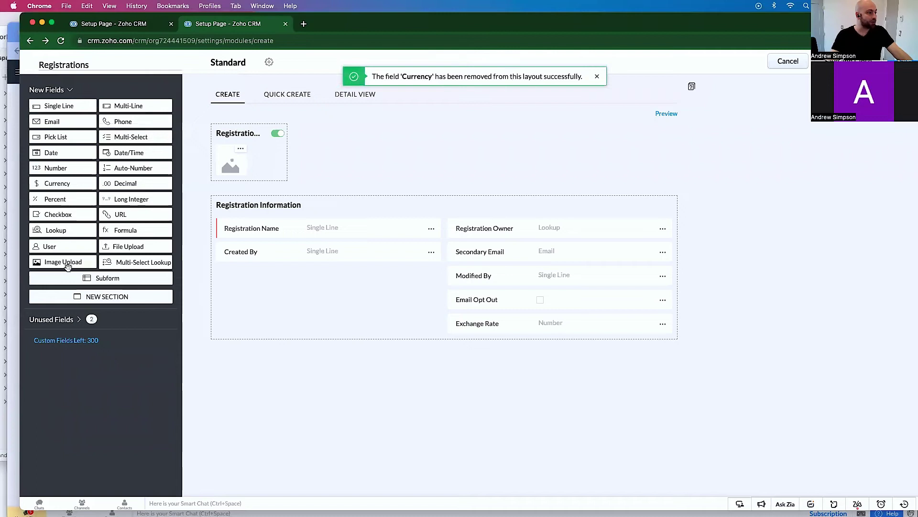
# Add a required Contact lookup to Contacts in Registration Information, related list 'Conferences Attended'.
pyautogui.moveTo(56, 231); pyautogui.dragTo(235, 280)
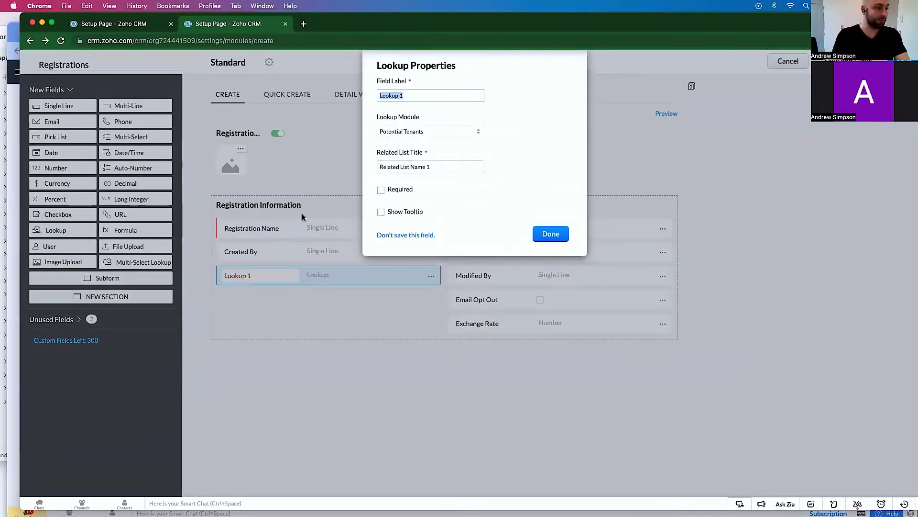
pyautogui.write('Contact')
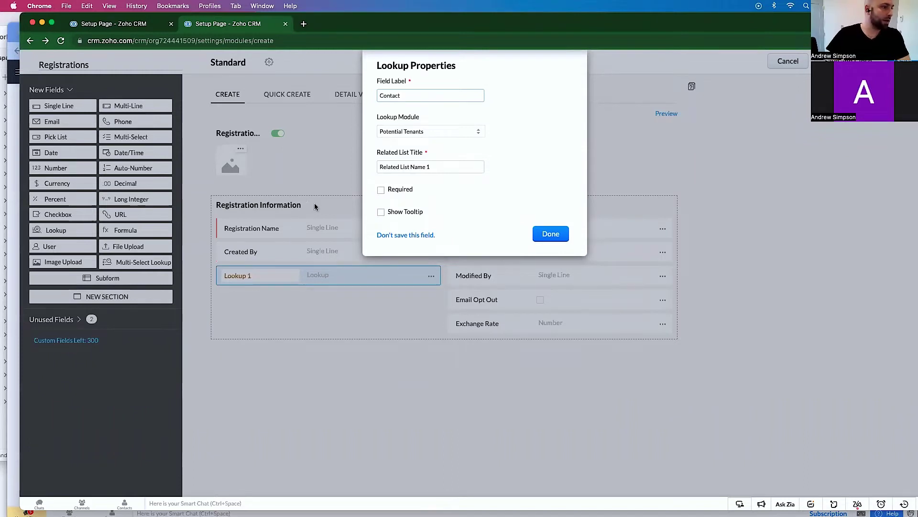
pyautogui.click(445, 134)
pyautogui.click(431, 136)
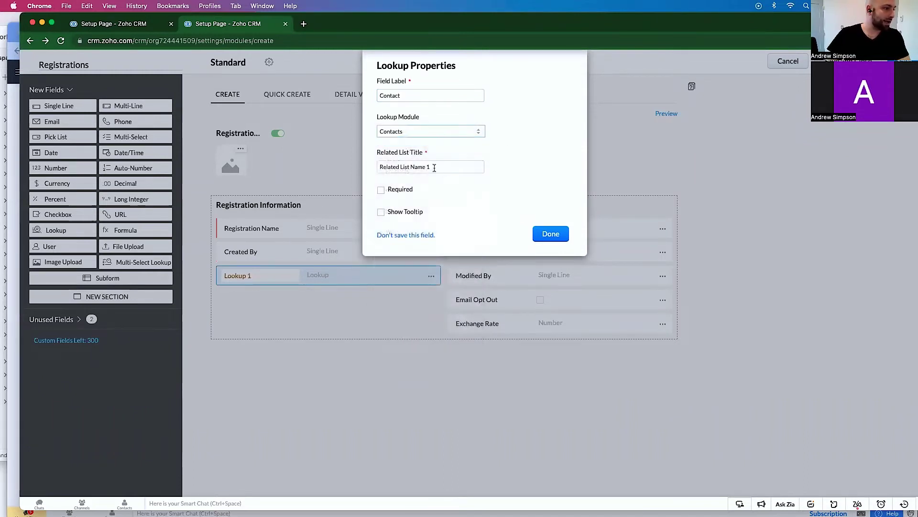
pyautogui.tripleClick(434, 168)
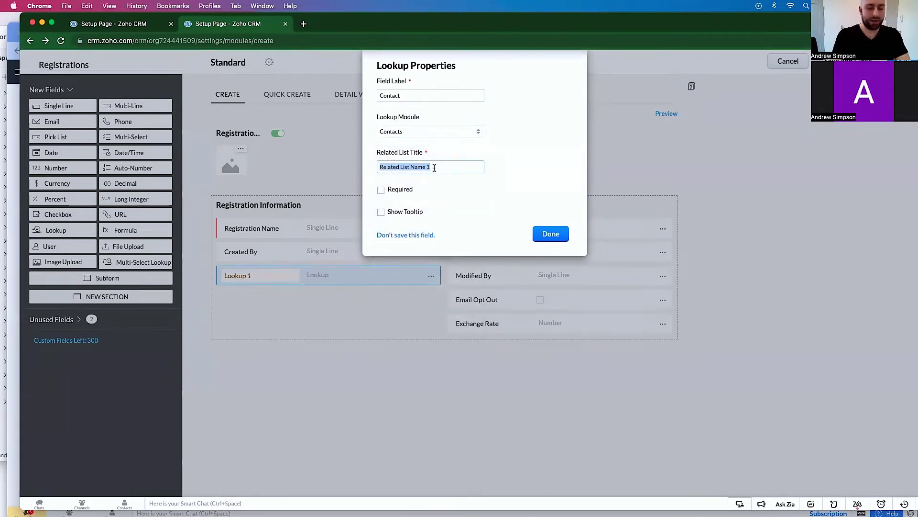
pyautogui.write('Conferences Attended')
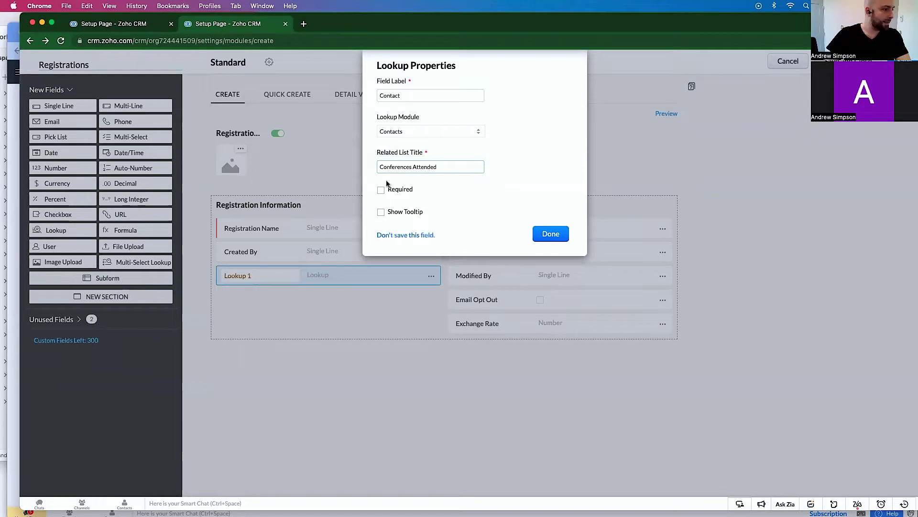
pyautogui.click(380, 190)
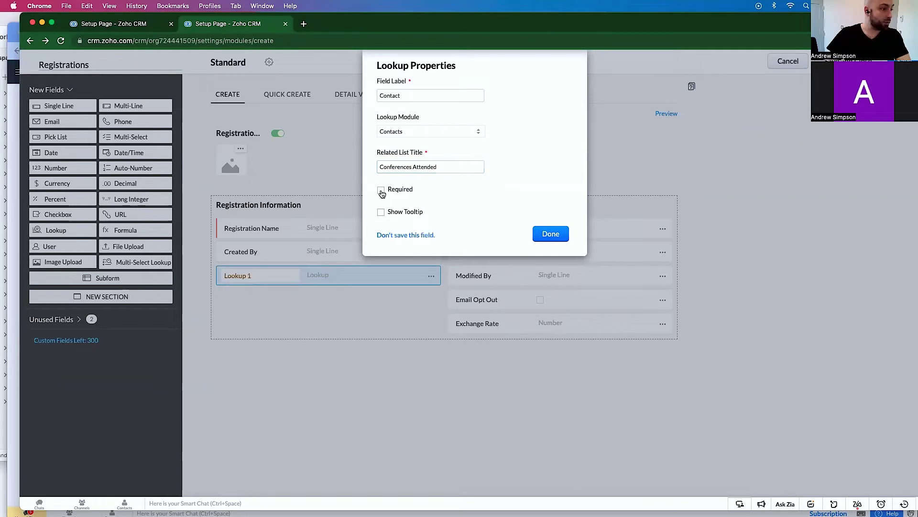
pyautogui.click(543, 253)
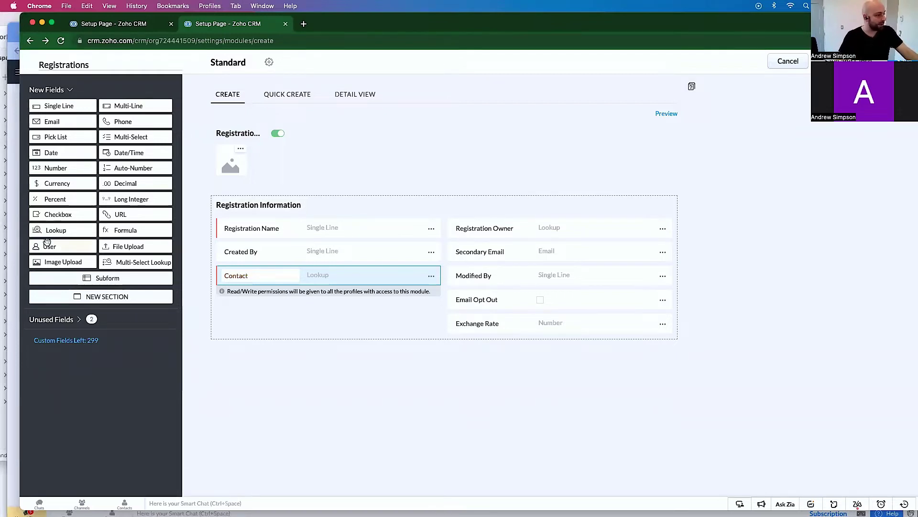
# Place a second lookup below Contact, labelled Conference, linked to Conferences, related list 'Attendees'.
pyautogui.moveTo(50, 230); pyautogui.dragTo(251, 312)
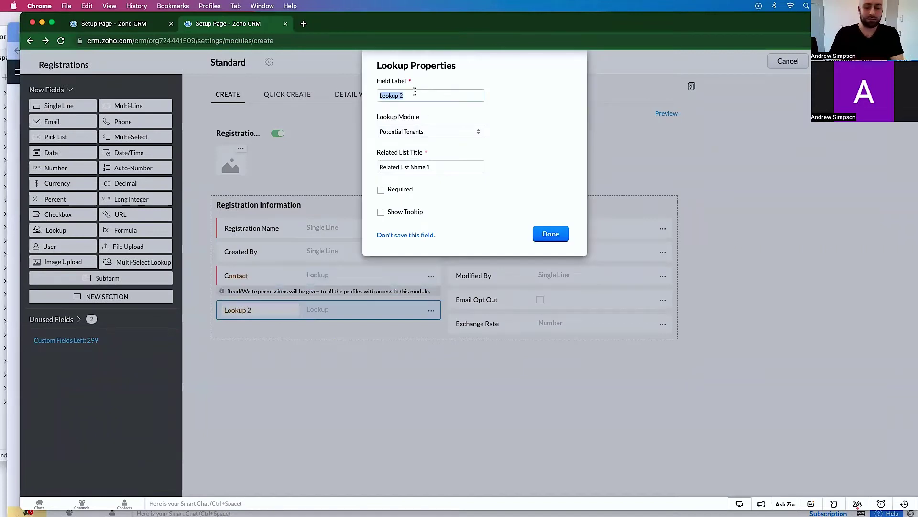
pyautogui.write('Reg')
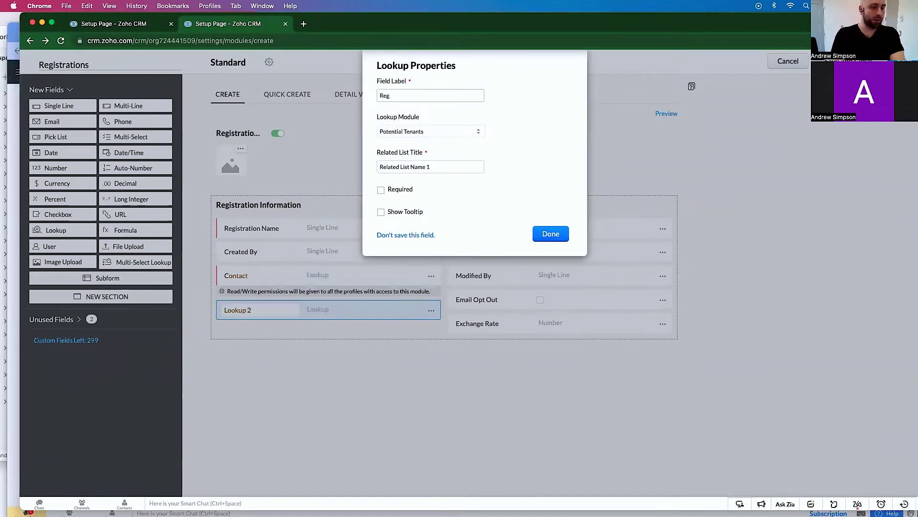
pyautogui.press('BackSpace')
pyautogui.press('BackSpace')
pyautogui.press('BackSpace')
pyautogui.write('Conferenc')
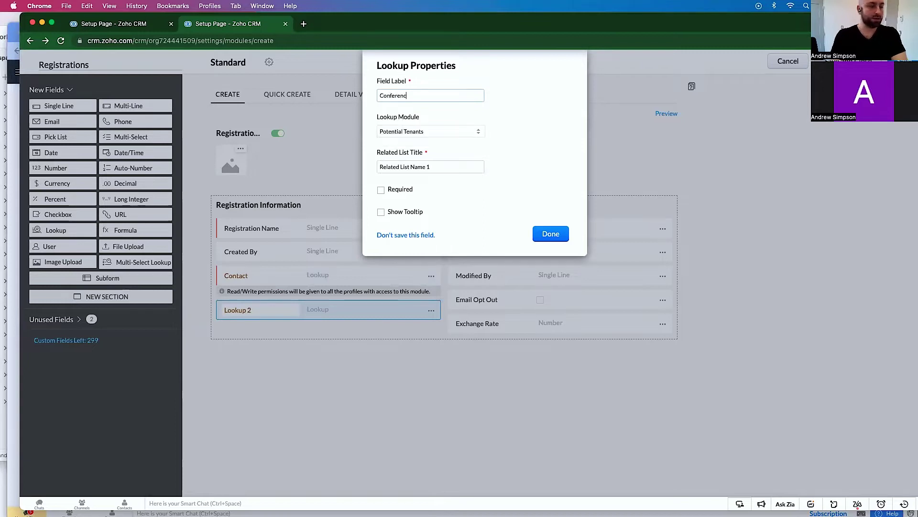
pyautogui.write('e')
pyautogui.press('Tab')
pyautogui.press('space')
pyautogui.press('Down')
pyautogui.press('Down')
pyautogui.press('Down')
pyautogui.press('Down')
pyautogui.press('Down')
pyautogui.press('Down')
pyautogui.press('Down')
pyautogui.press('Down')
pyautogui.press('Down')
pyautogui.press('Down')
pyautogui.press('Down')
pyautogui.press('Down')
pyautogui.press('Down')
pyautogui.press('Down')
pyautogui.press('Down')
pyautogui.press('Down')
pyautogui.press('Down')
pyautogui.press('Down')
pyautogui.press('Down')
pyautogui.press('Down')
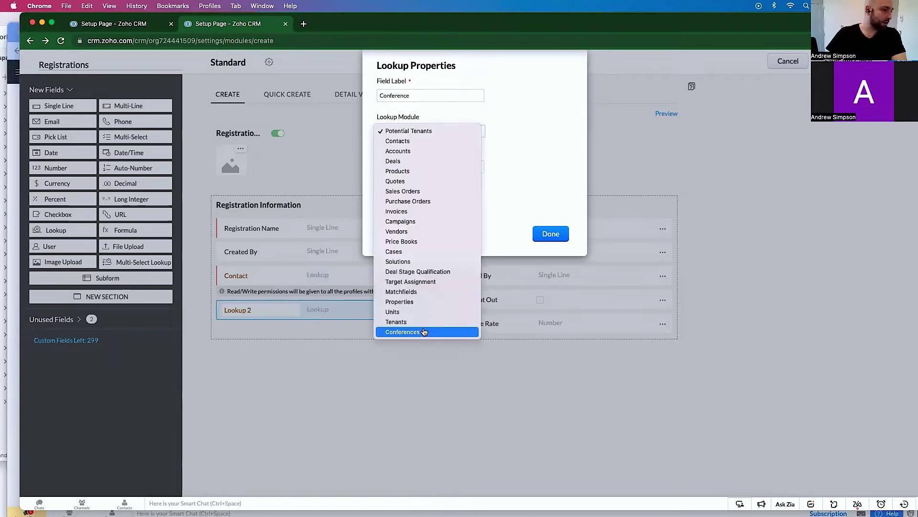
pyautogui.press('Return')
pyautogui.press('Tab')
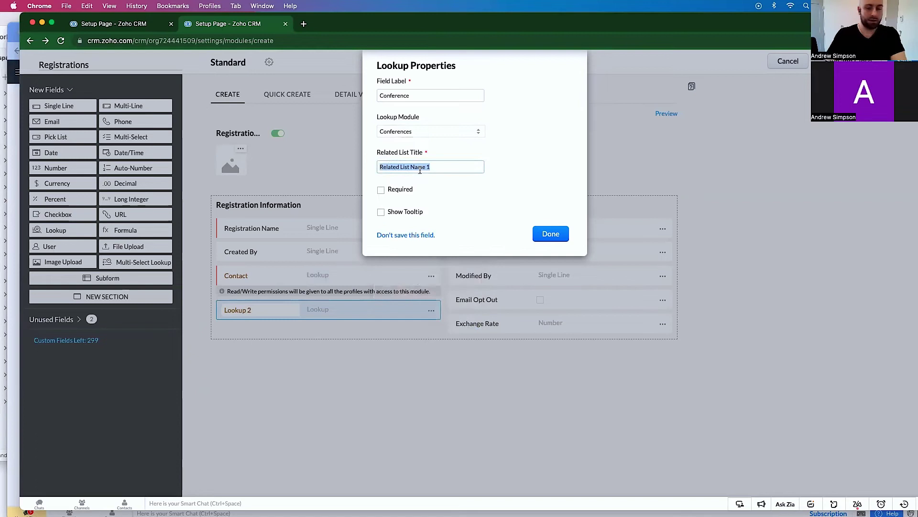
pyautogui.write('Attendees')
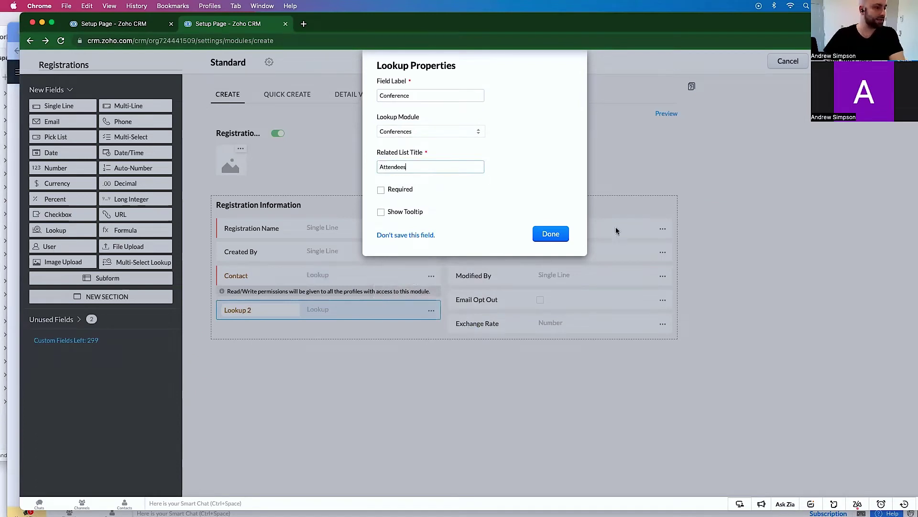
# Finish the Conference lookup and save Registrations with Administrator and Standard profile access.
pyautogui.click(560, 233)
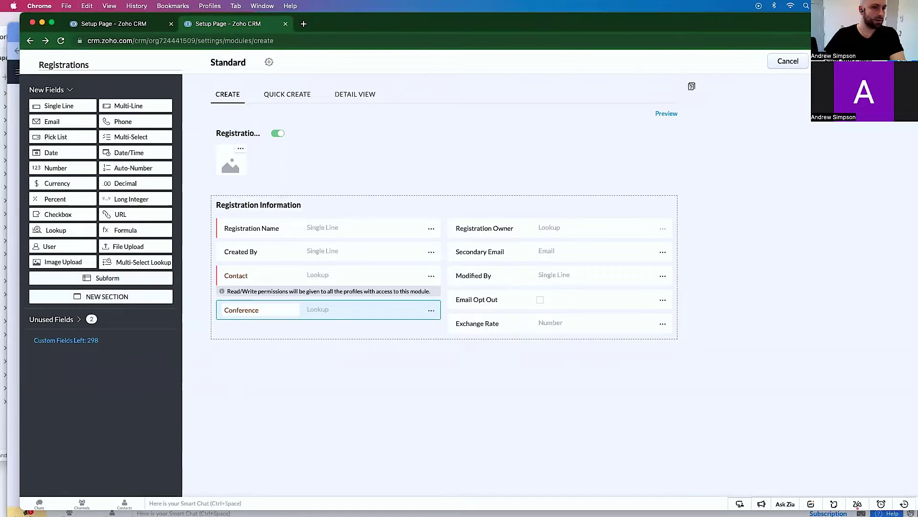
pyautogui.click(835, 61)
pyautogui.click(503, 109)
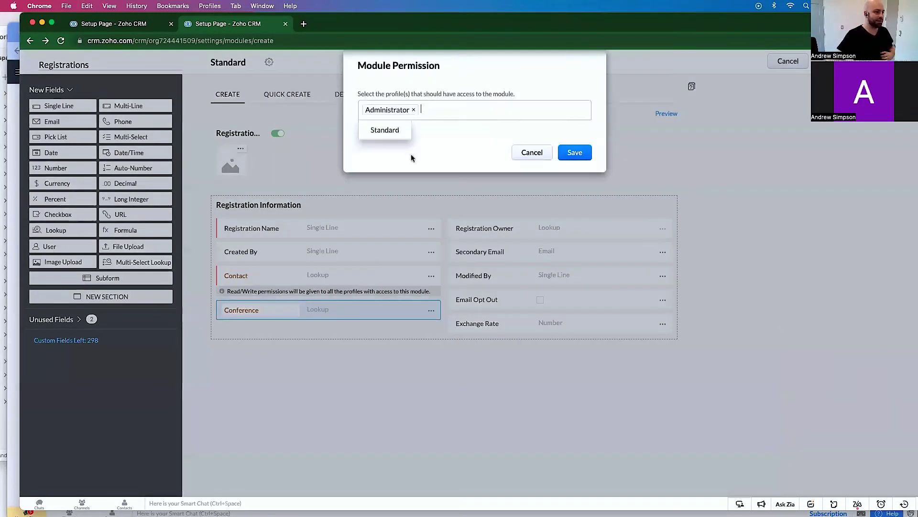
pyautogui.click(396, 131)
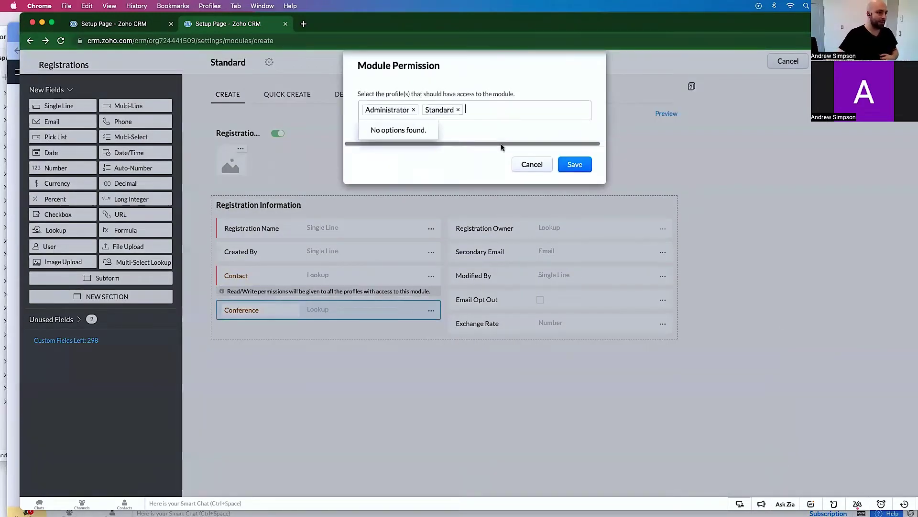
pyautogui.click(575, 164)
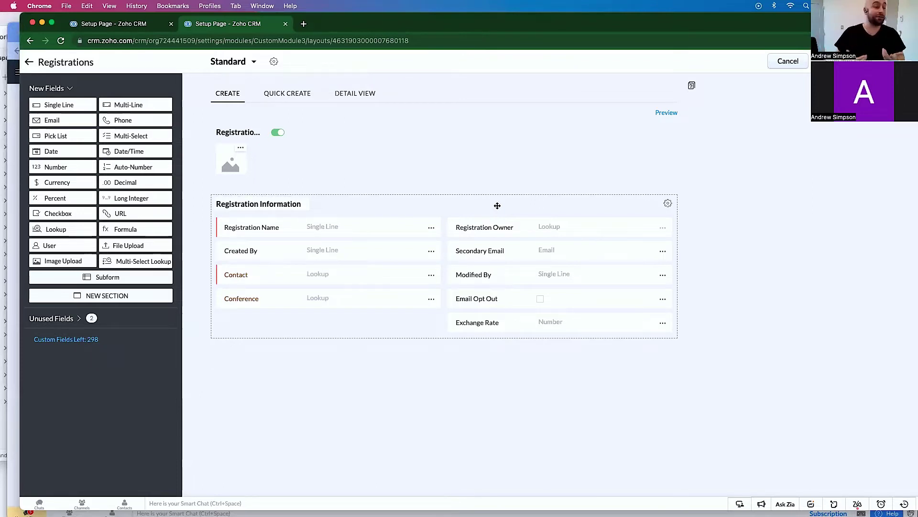
# Rename the untitled new module to Panels, with Panel as the singular name.
pyautogui.keyDown('super'); pyautogui.click(30, 41); pyautogui.keyUp('super')
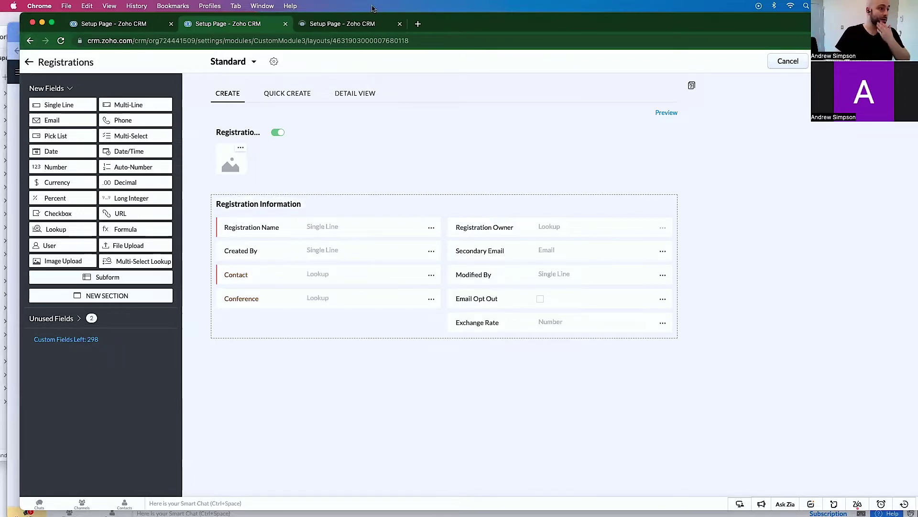
pyautogui.click(362, 23)
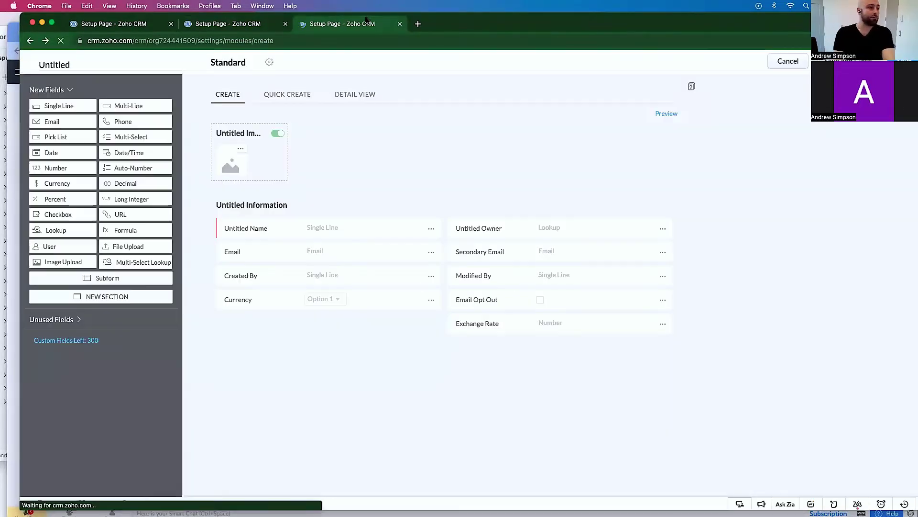
pyautogui.click(82, 60)
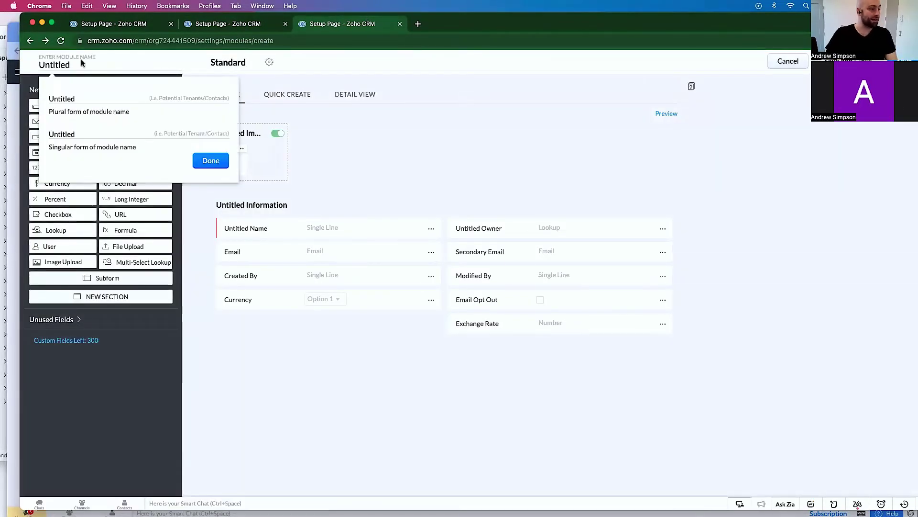
pyautogui.write('E')
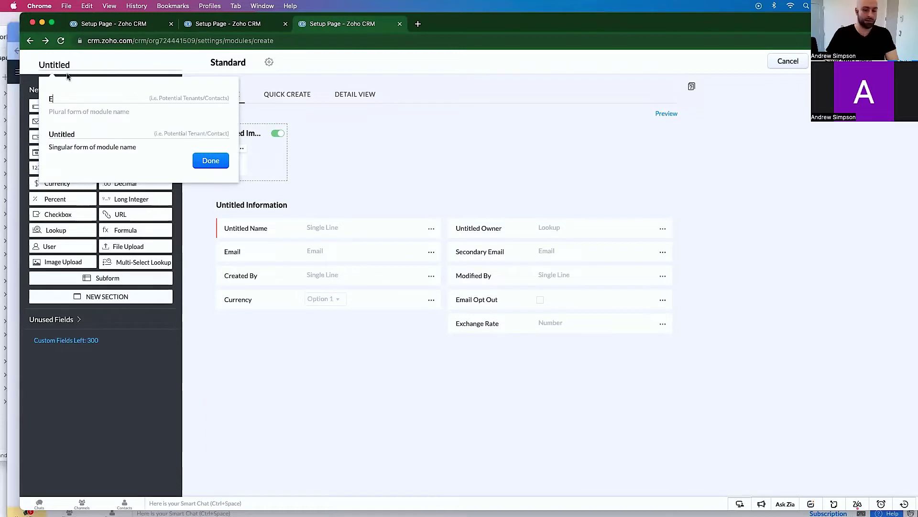
pyautogui.press('BackSpace')
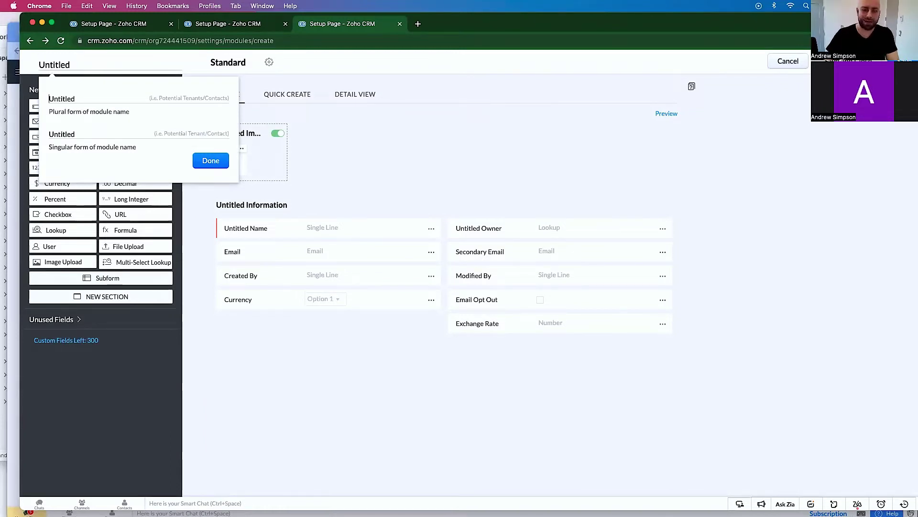
pyautogui.write('Panels')
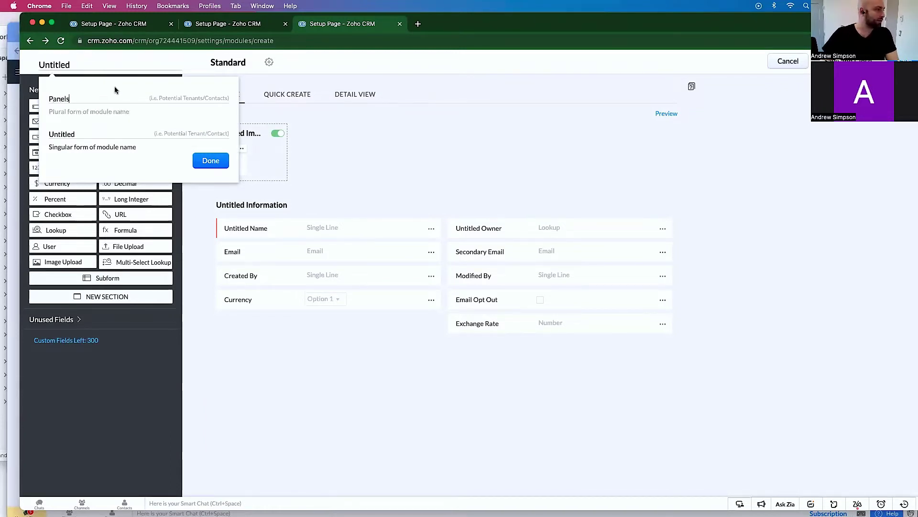
pyautogui.press('Tab')
pyautogui.press('BackSpace')
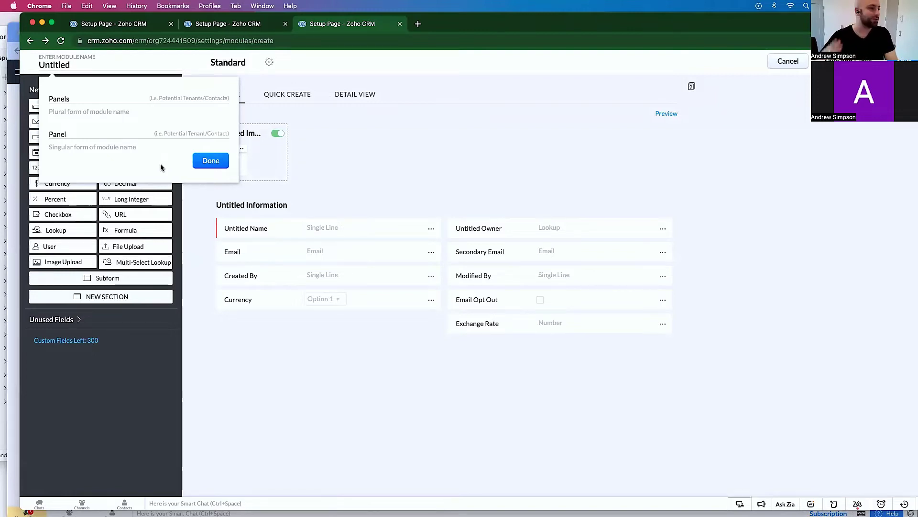
pyautogui.click(197, 164)
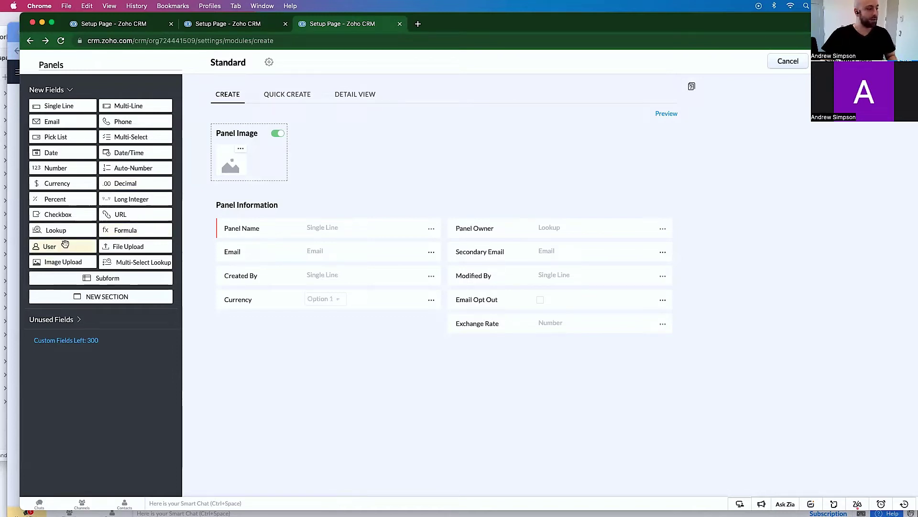
# Add a required Conference lookup to Conferences in Panel Information, related list 'Panels at Conference'.
pyautogui.moveTo(62, 230); pyautogui.dragTo(267, 324)
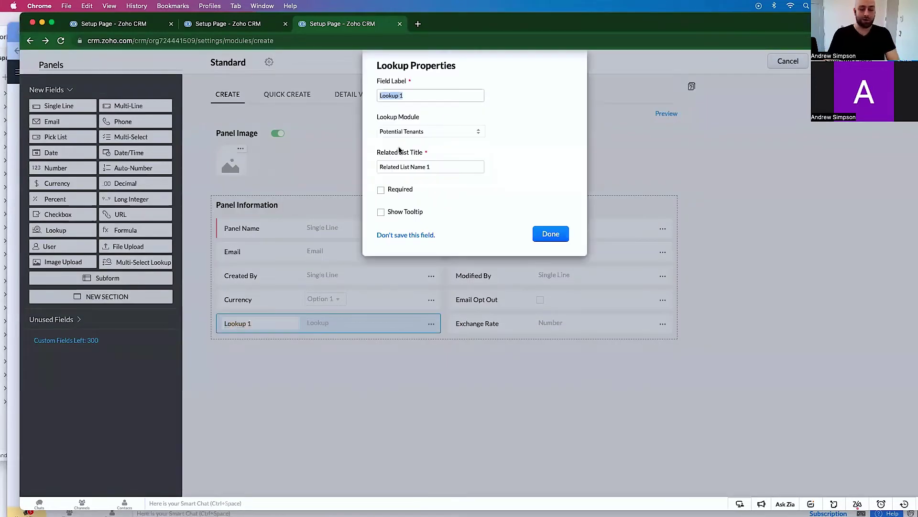
pyautogui.write('COnference')
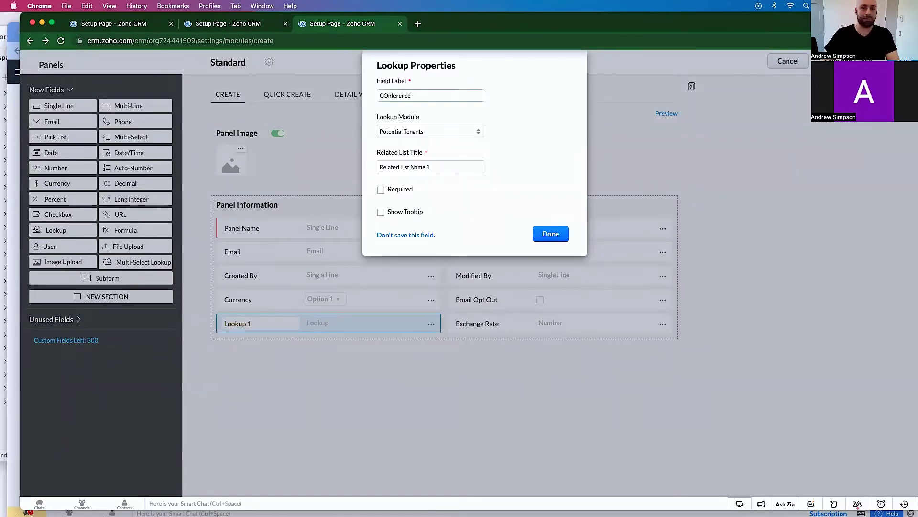
pyautogui.click(386, 95)
pyautogui.press('BackSpace')
pyautogui.write('o')
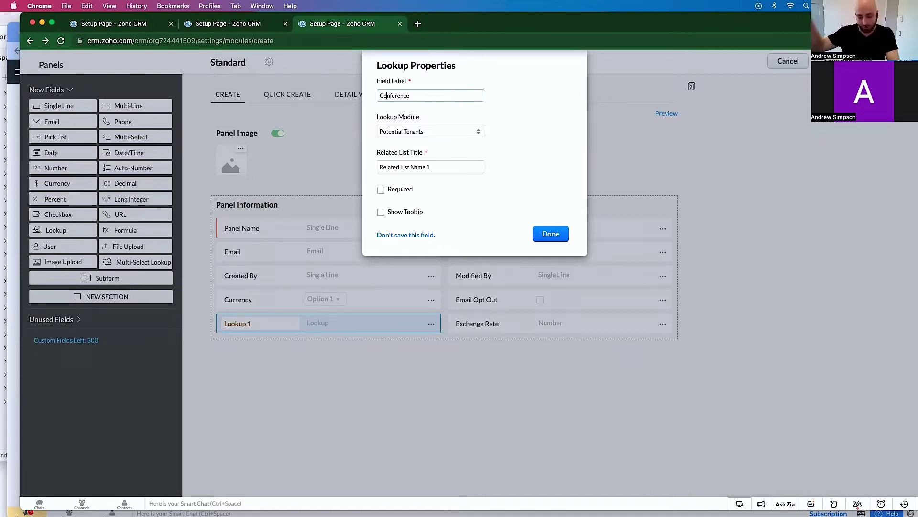
pyautogui.click(417, 134)
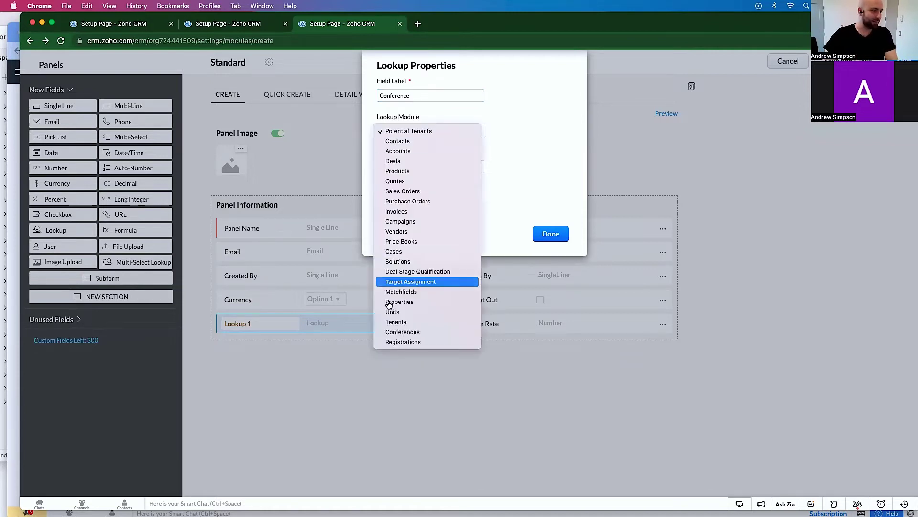
pyautogui.click(404, 331)
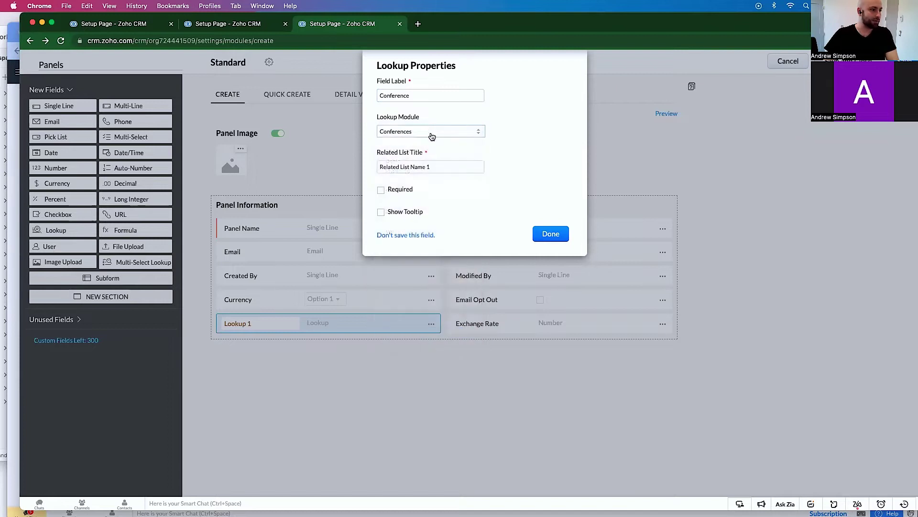
pyautogui.tripleClick(431, 167)
pyautogui.press('BackSpace')
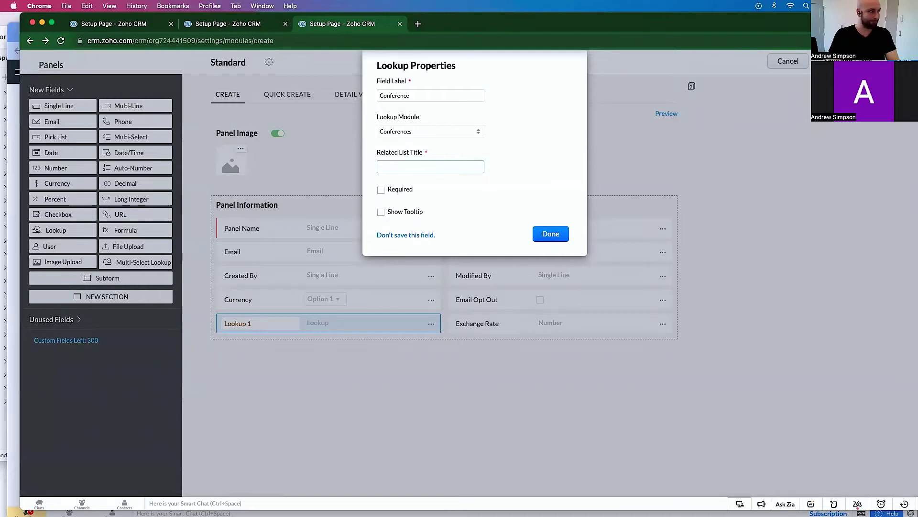
pyautogui.write('Panels')
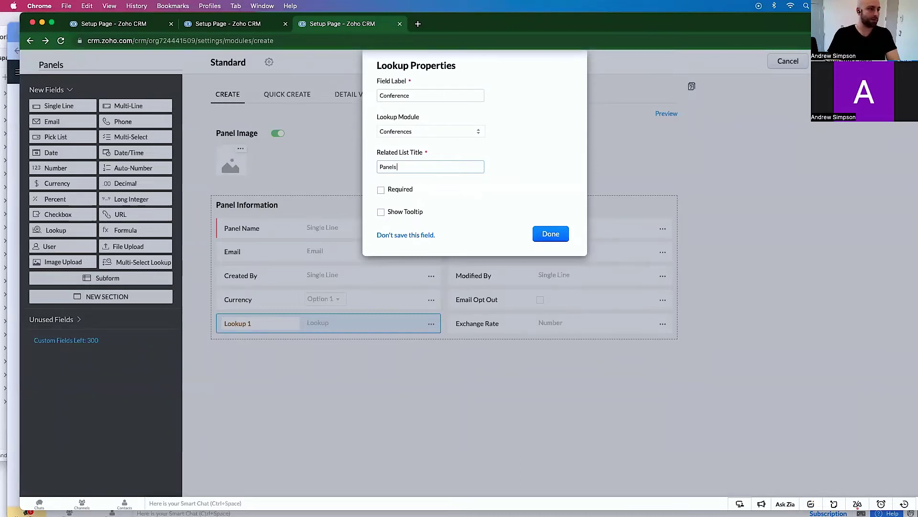
pyautogui.write(' at')
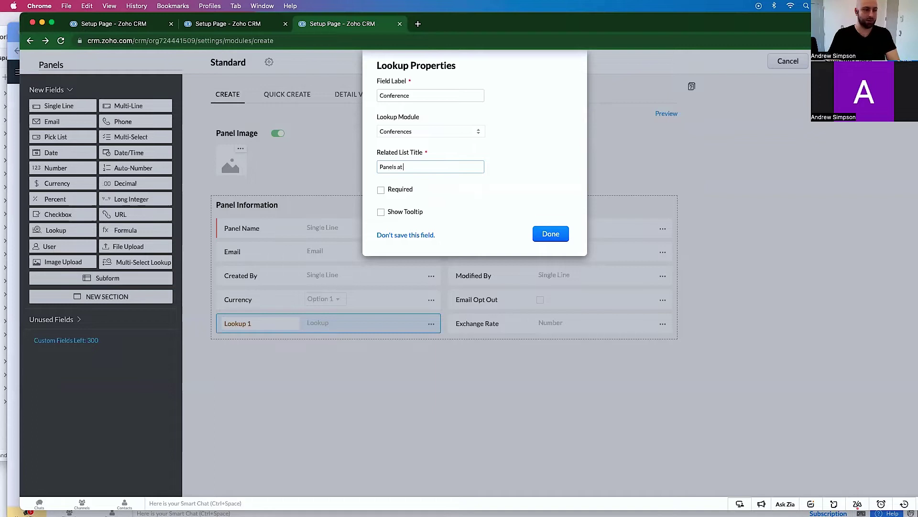
pyautogui.write(' Conference')
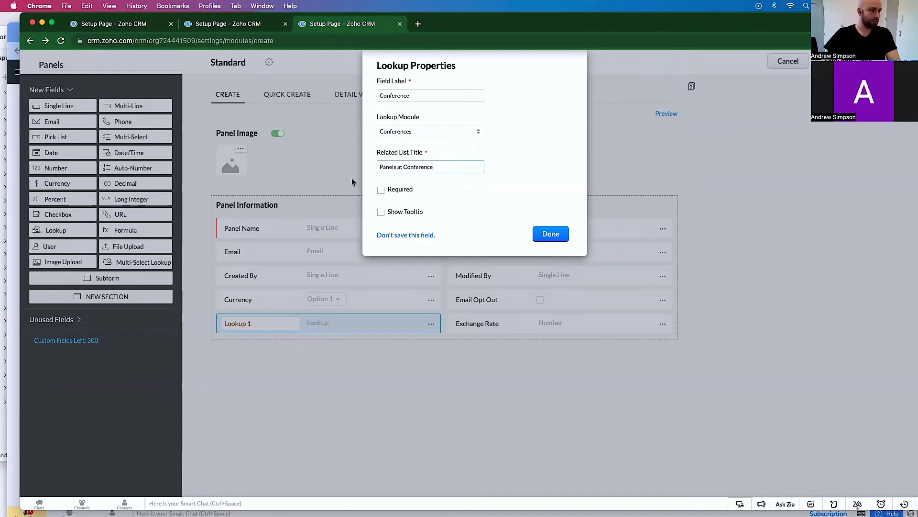
pyautogui.click(381, 189)
pyautogui.click(550, 255)
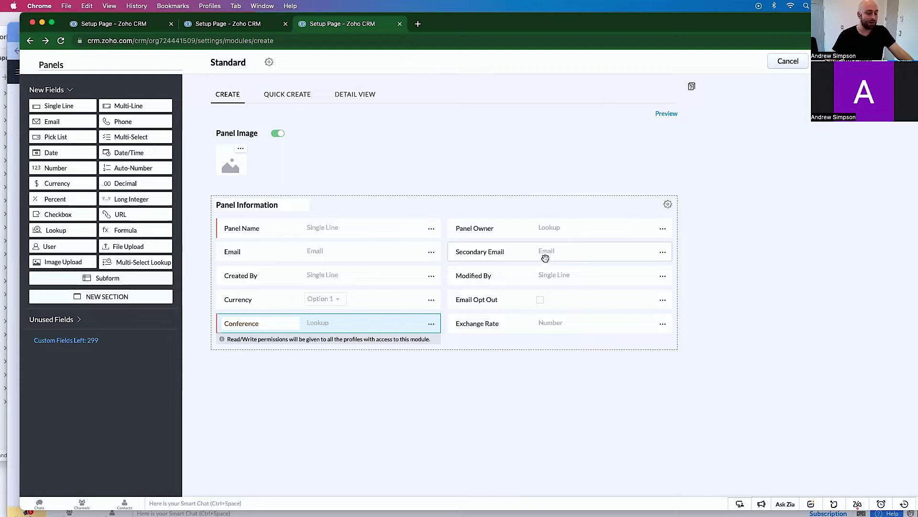
# Add a multi-select lookup 'Panel Attendees' to Registrations, shown there as 'Panels attended'.
pyautogui.moveTo(151, 262); pyautogui.dragTo(337, 357)
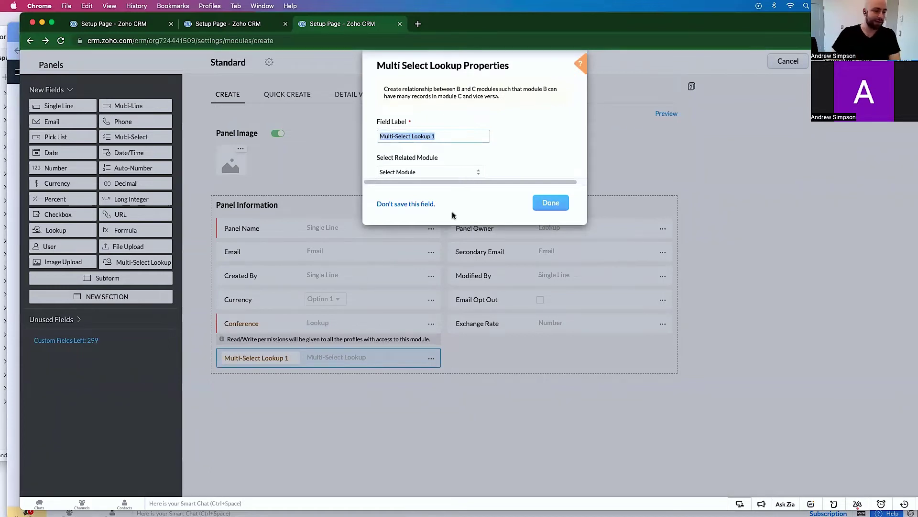
pyautogui.tripleClick(404, 135)
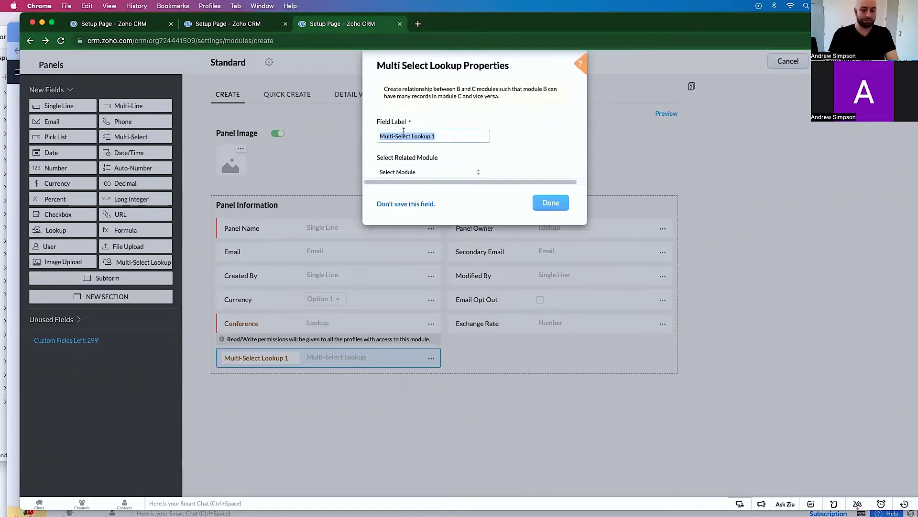
pyautogui.write('Panel')
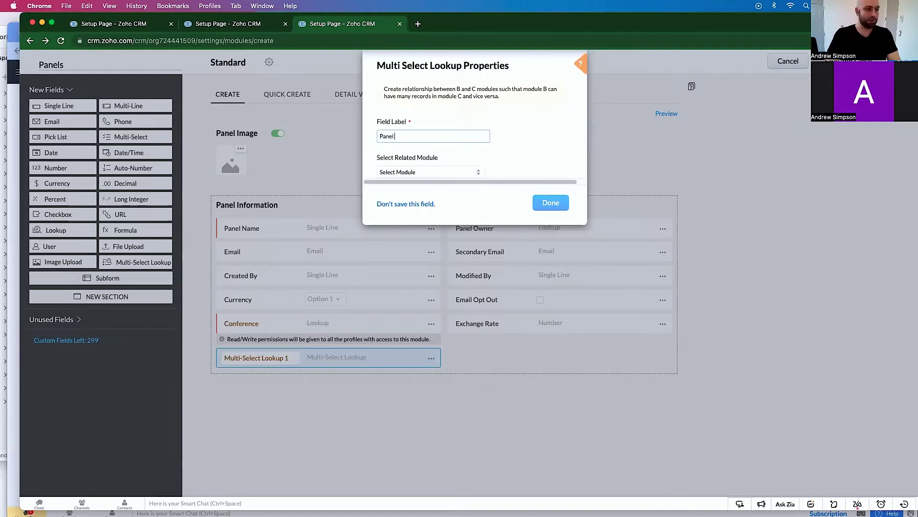
pyautogui.write(' Attendees')
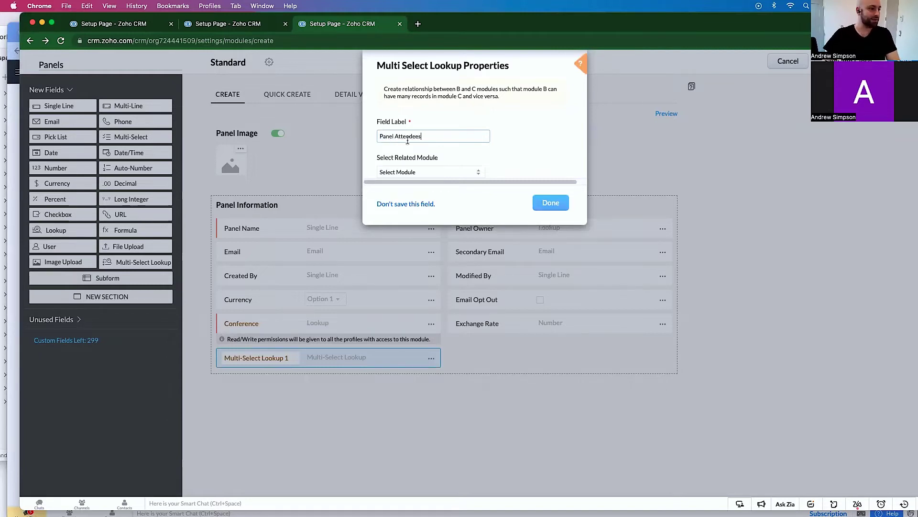
pyautogui.click(426, 170)
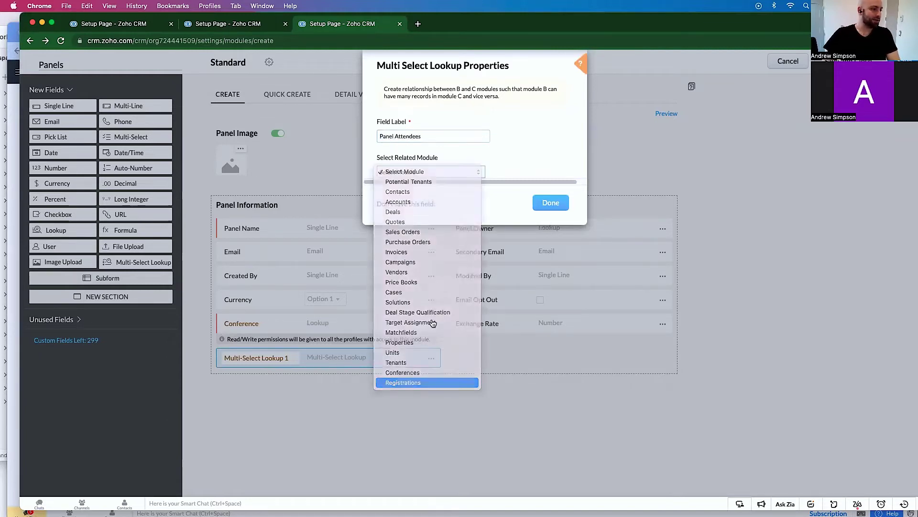
pyautogui.press('Return')
pyautogui.click(423, 206)
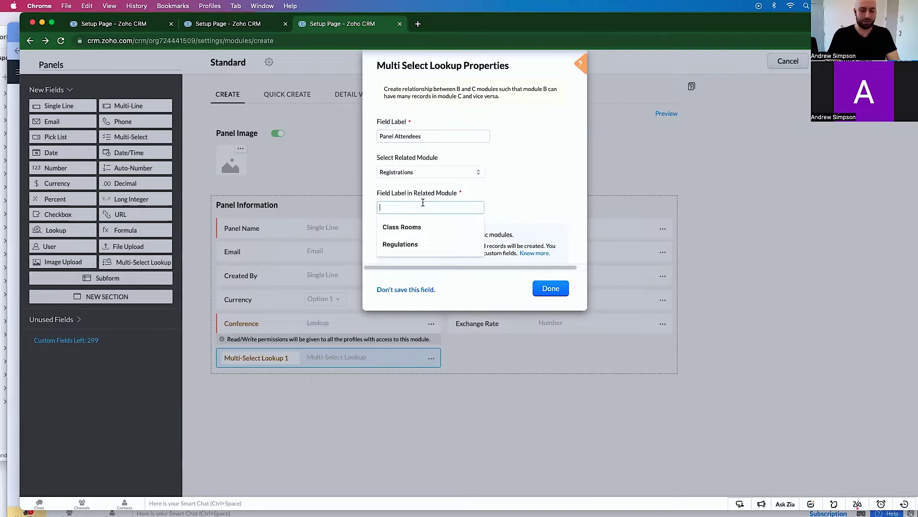
pyautogui.write('Panels')
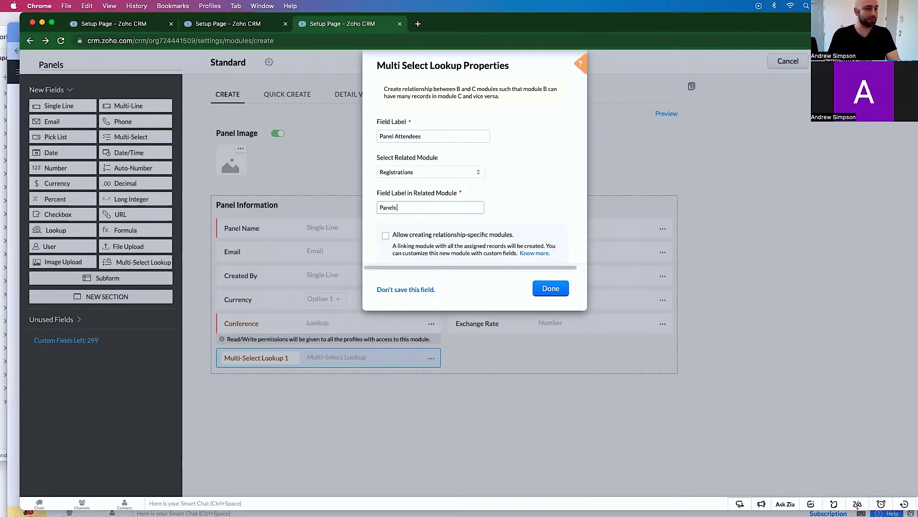
pyautogui.write(' attended')
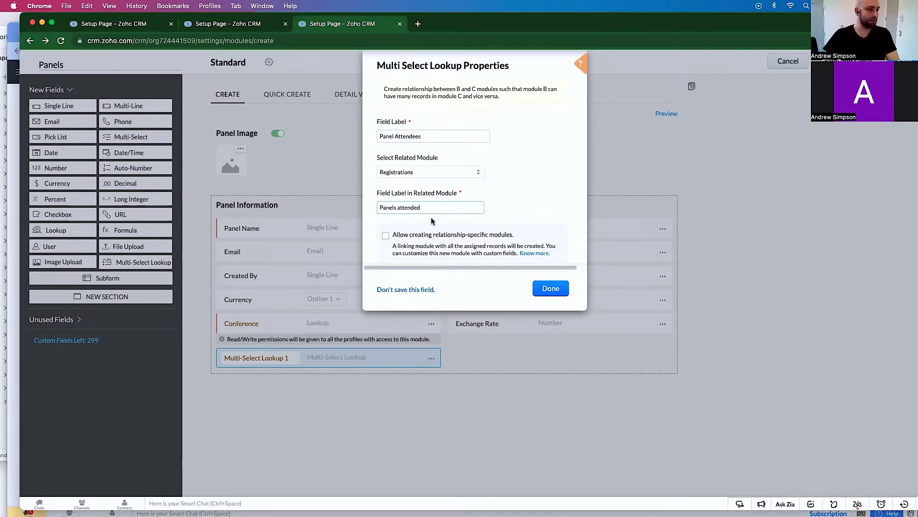
pyautogui.click(550, 288)
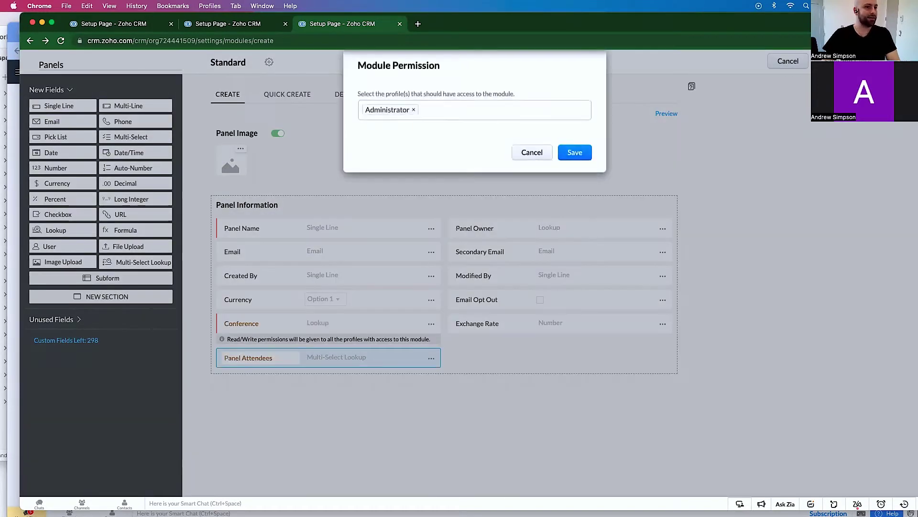
# Save the Panels module with Administrator and Standard profile access.
pyautogui.click(455, 109)
pyautogui.click(382, 130)
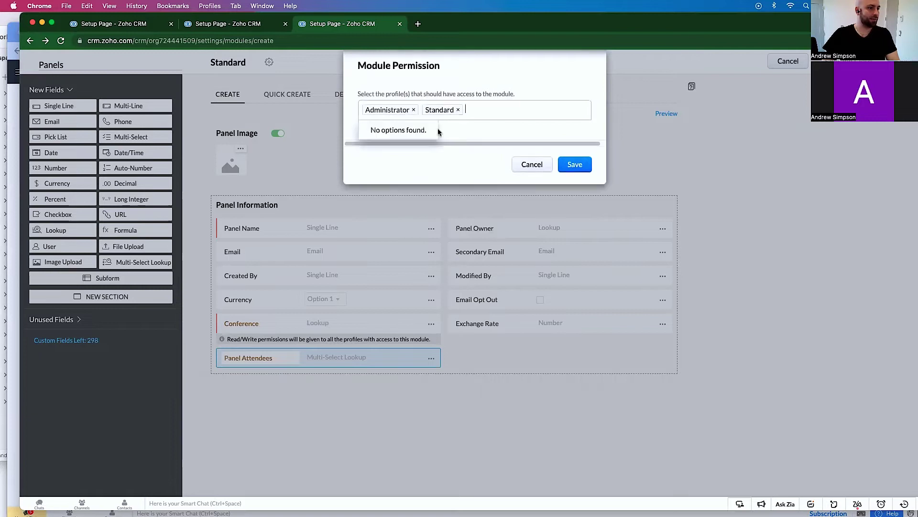
pyautogui.click(570, 154)
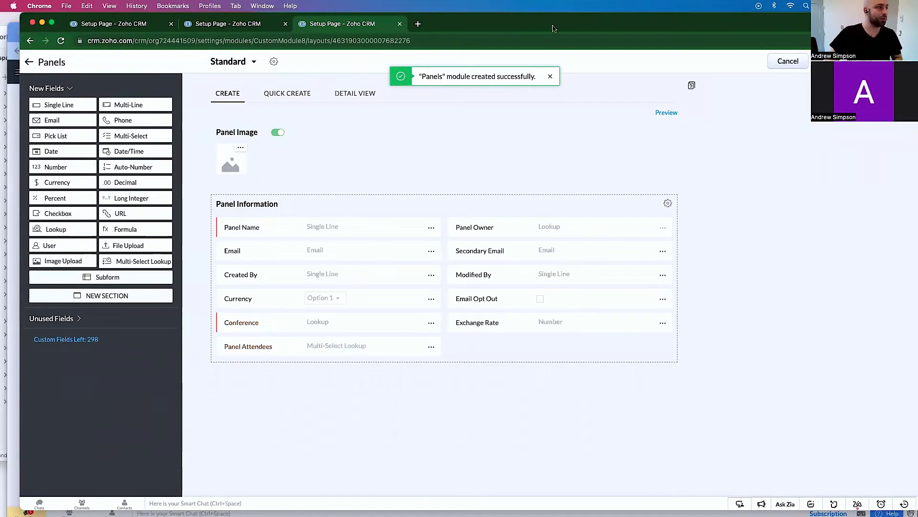
pyautogui.keyDown('super'); pyautogui.click(30, 41); pyautogui.keyUp('super')
pyautogui.click(457, 26)
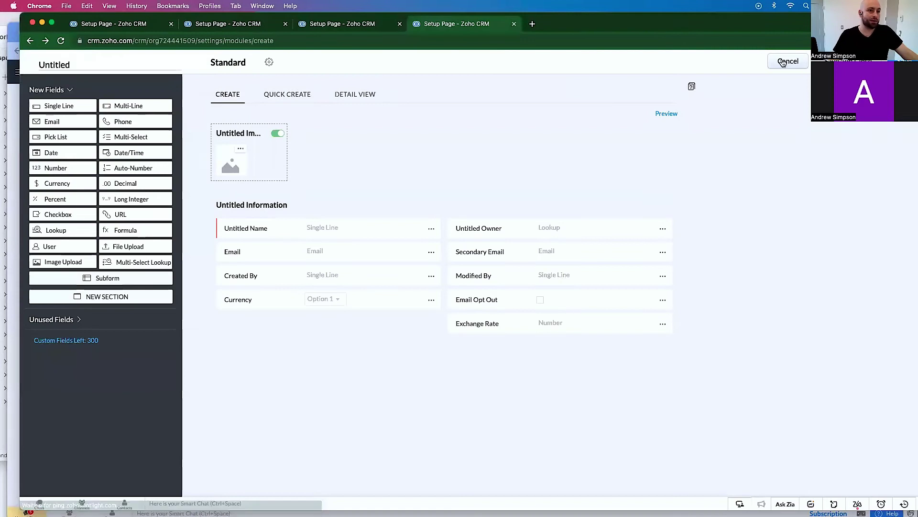
# Discard the untitled module editor and go to the Conferences module.
pyautogui.click(788, 61)
pyautogui.click(598, 63)
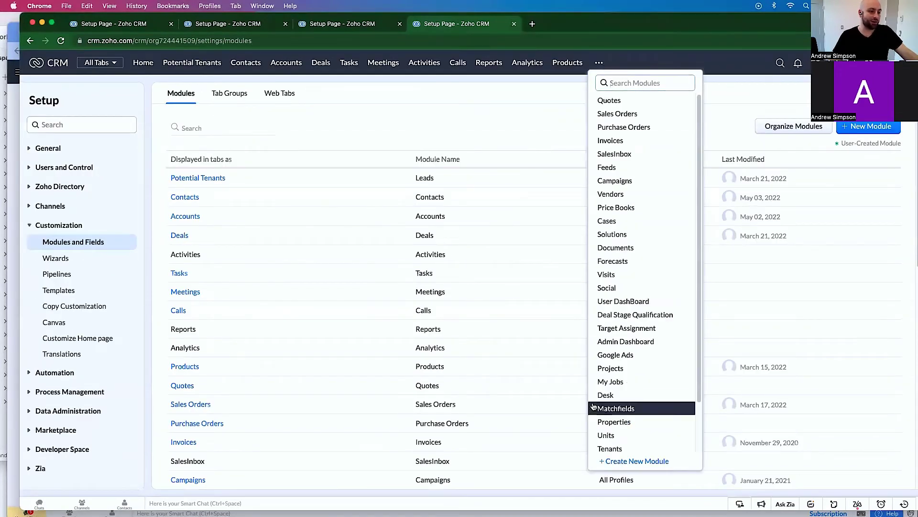
pyautogui.scroll(-2, 616, 412)
pyautogui.click(627, 424)
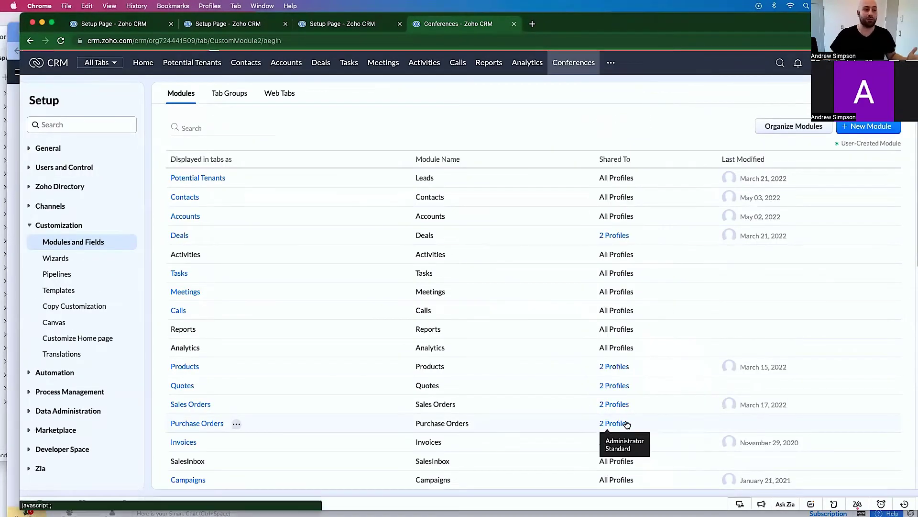
# Create conference 'Comic Con 2022' running 01/06/2022 to 04/06/2022, then view Panels at Conference.
pyautogui.click(458, 202)
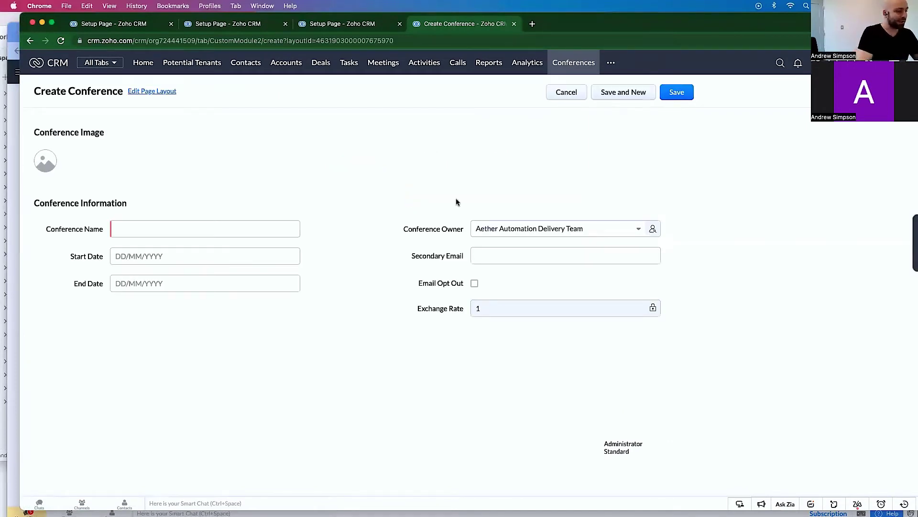
pyautogui.click(143, 228)
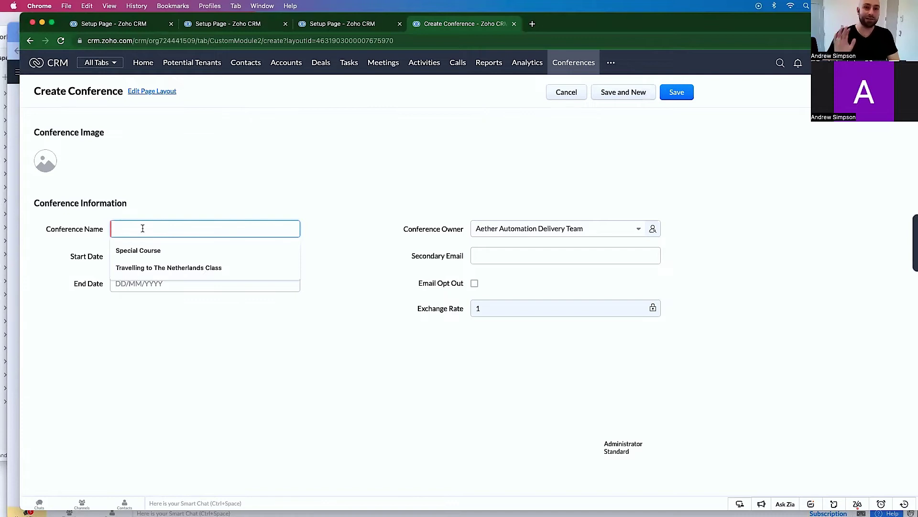
pyautogui.write('Comic')
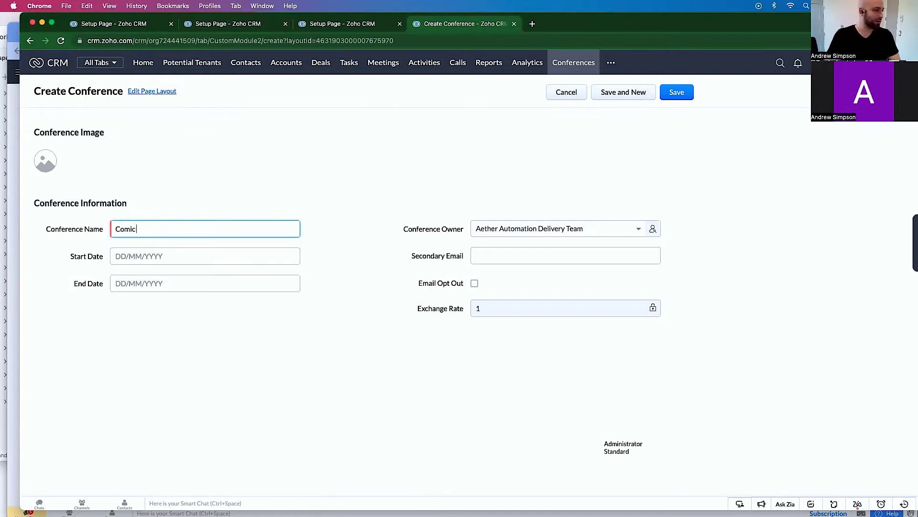
pyautogui.write(' Cog')
pyautogui.press('BackSpace')
pyautogui.write('n ')
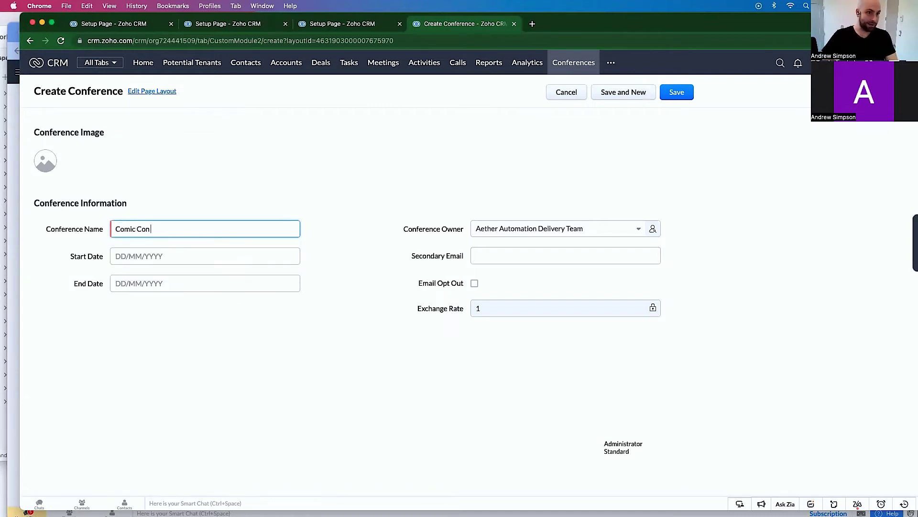
pyautogui.write('2022')
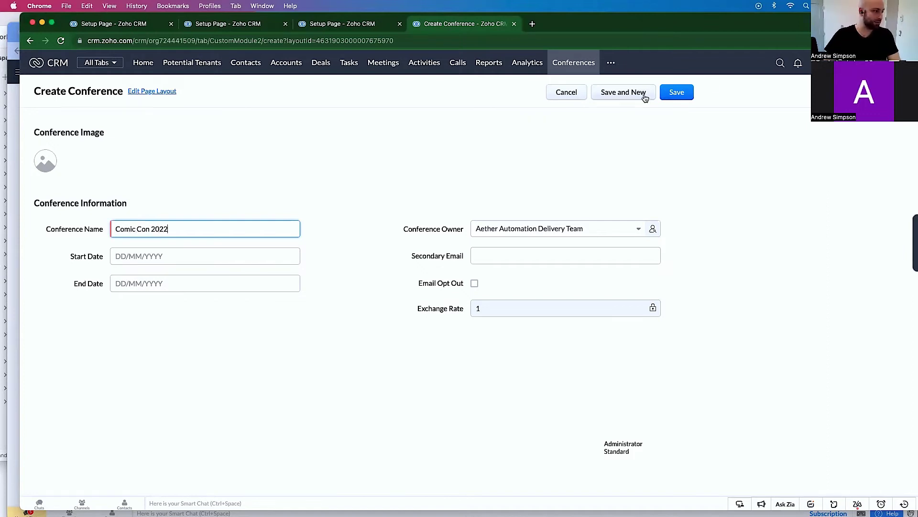
pyautogui.click(216, 256)
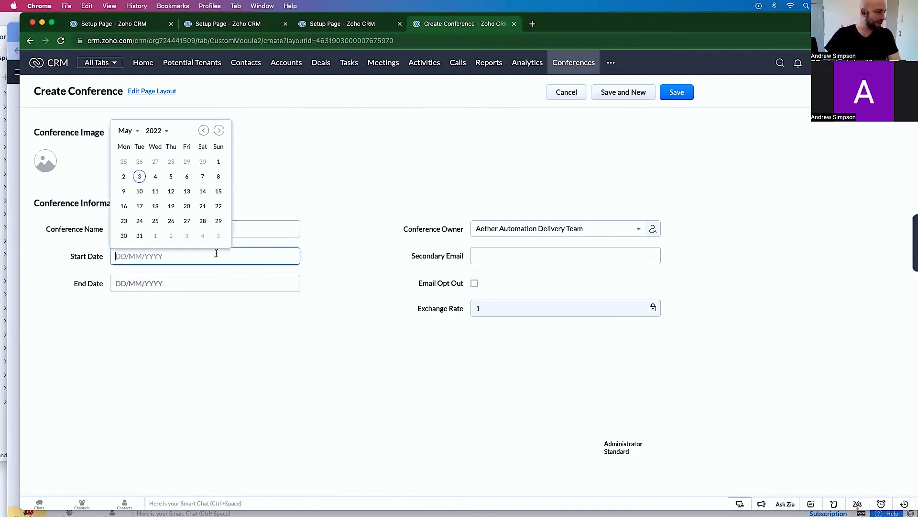
pyautogui.click(156, 236)
pyautogui.click(168, 282)
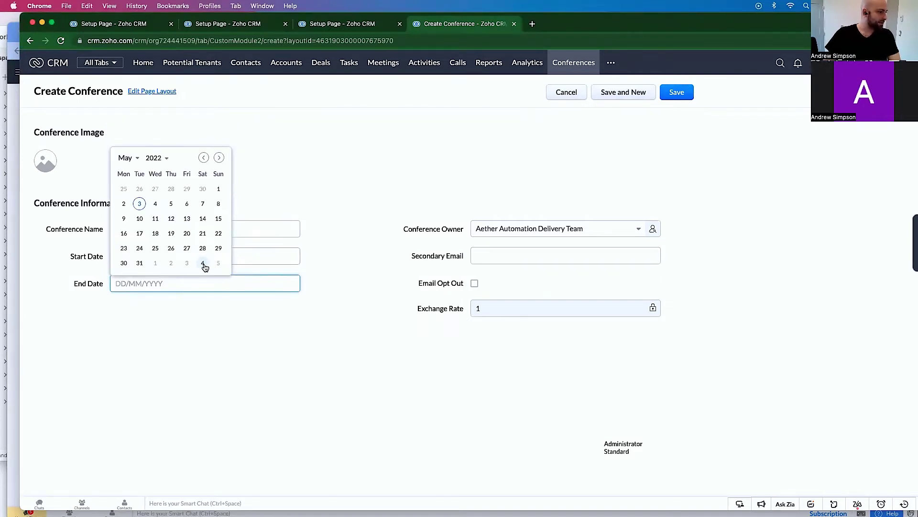
pyautogui.click(203, 264)
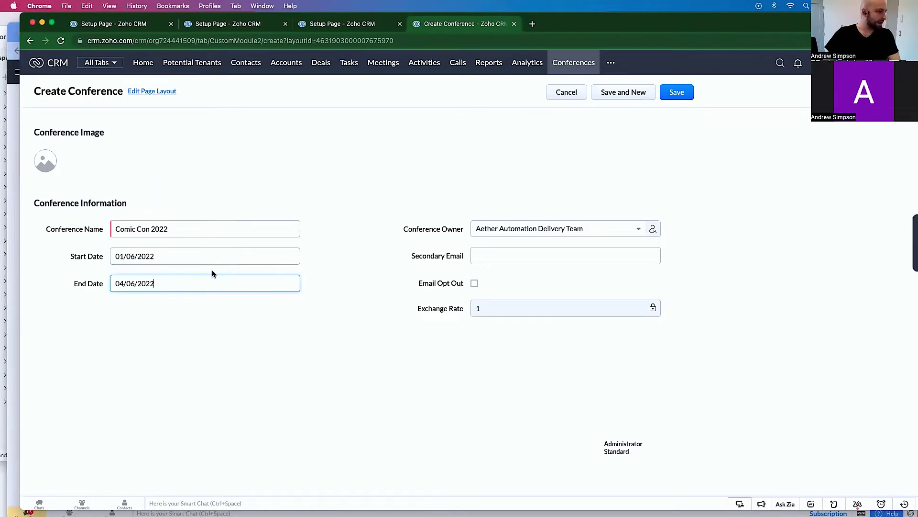
pyautogui.click(676, 92)
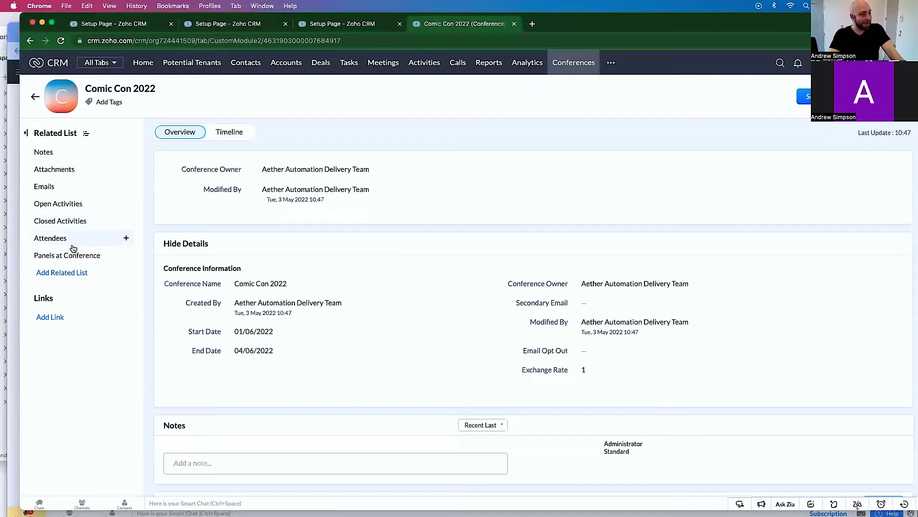
pyautogui.click(101, 253)
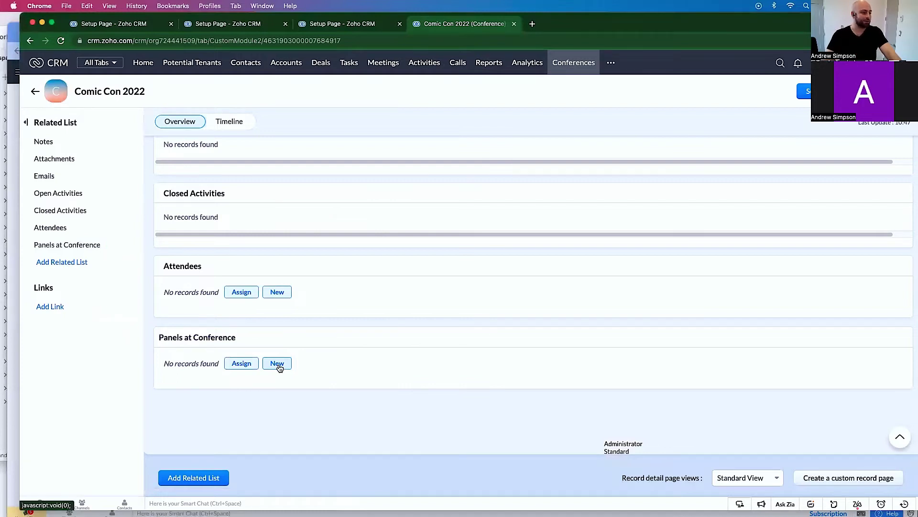
# Create the panels 'Star Trek Q&A' and 'Marvel Q & A' under Comic Con 2022, saving both.
pyautogui.click(278, 364)
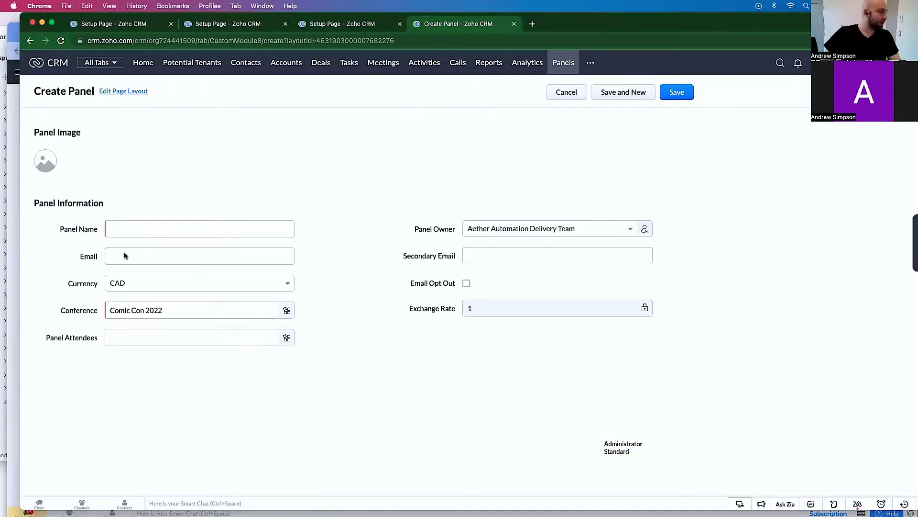
pyautogui.click(127, 229)
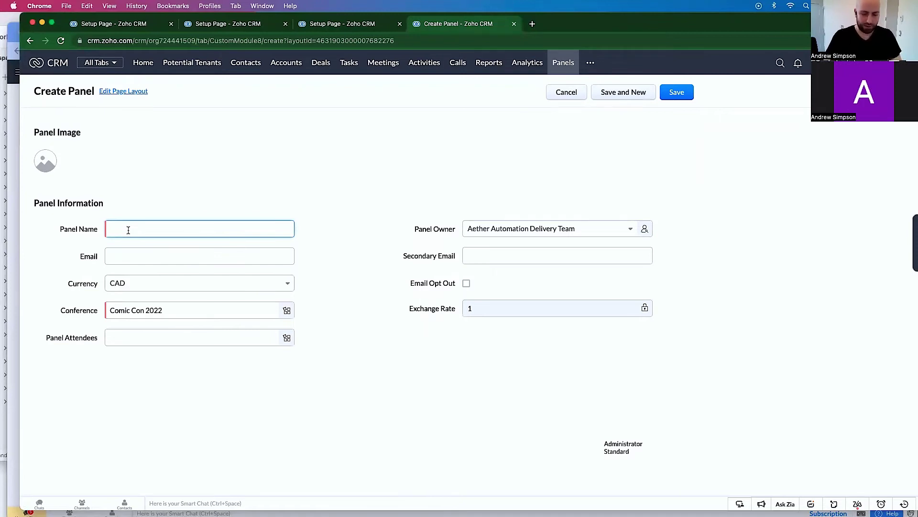
pyautogui.write('Star')
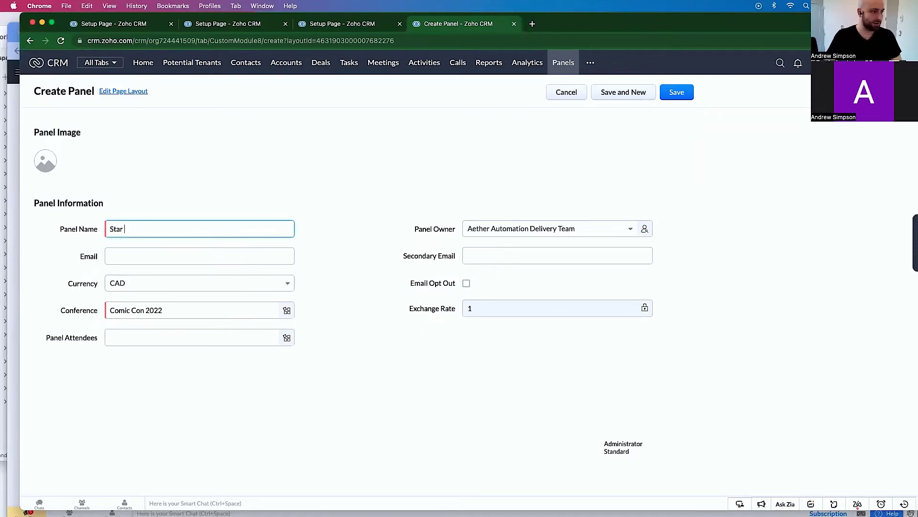
pyautogui.write('tTrek')
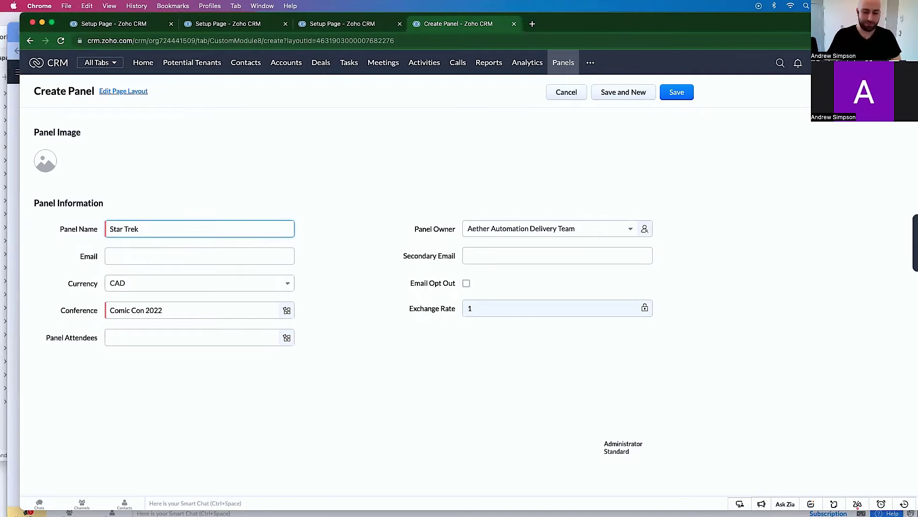
pyautogui.write(' Q&A')
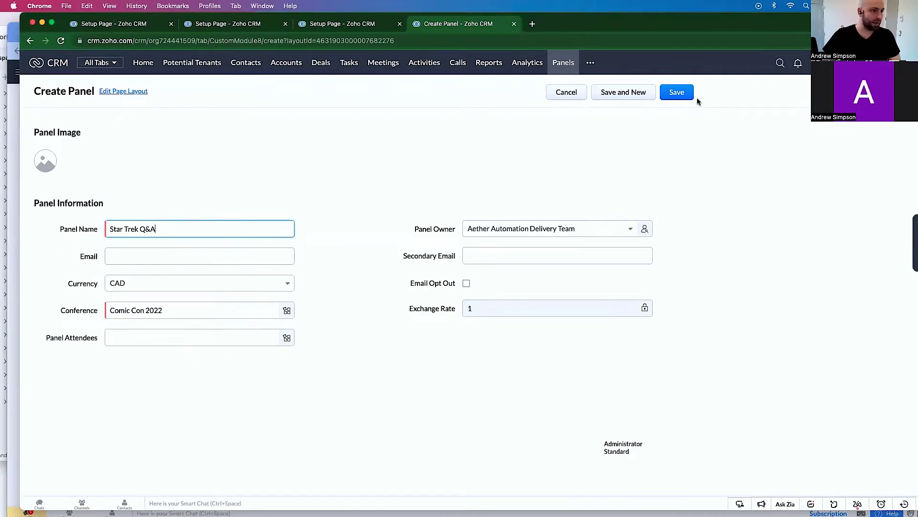
pyautogui.click(620, 94)
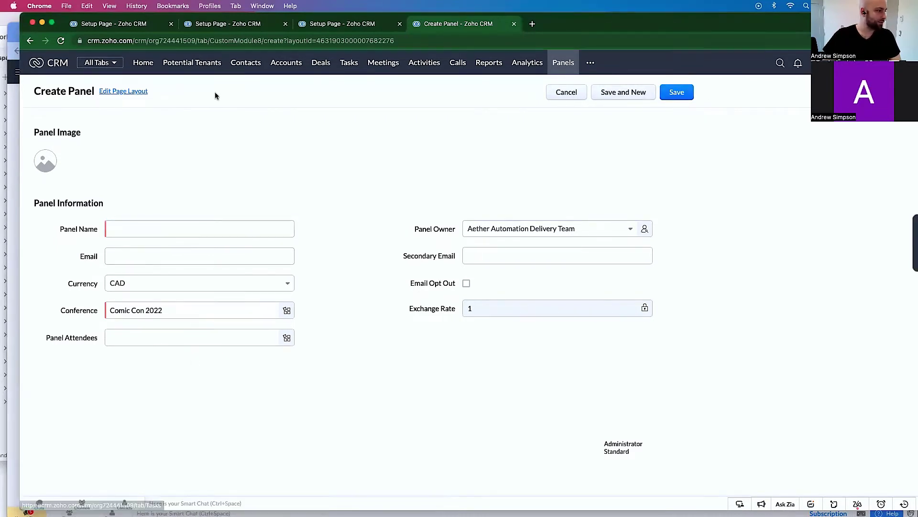
pyautogui.click(155, 230)
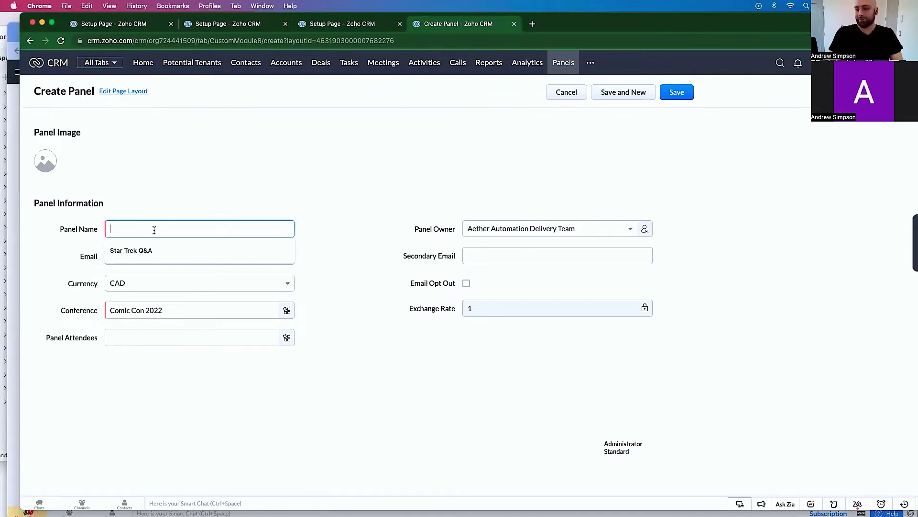
pyautogui.write('Marvel ')
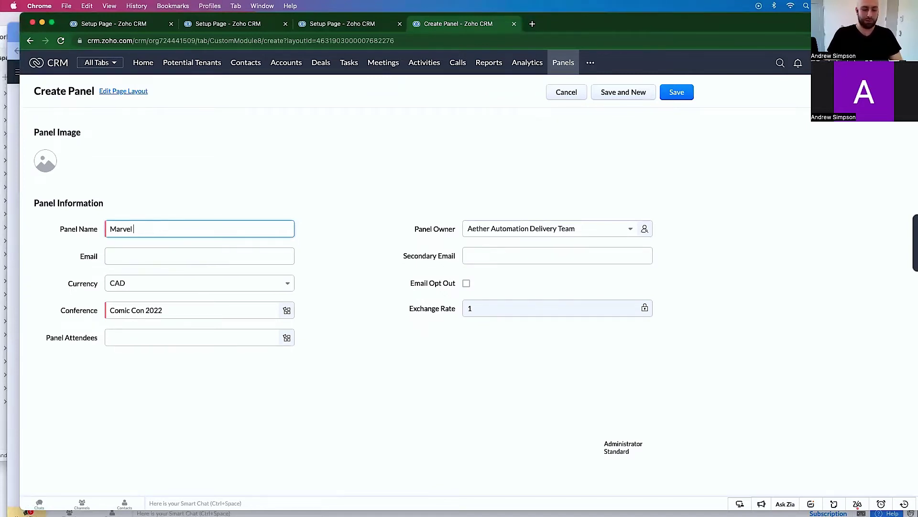
pyautogui.write('Q &A')
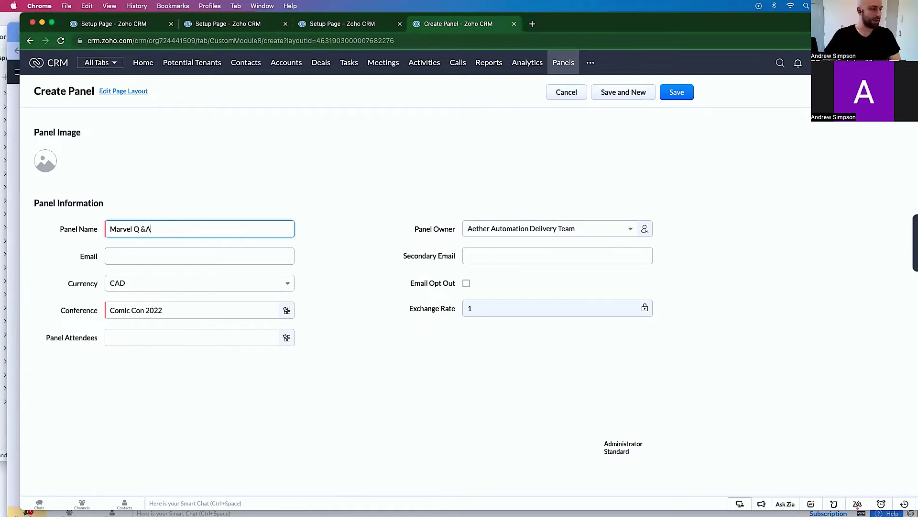
pyautogui.press('Left')
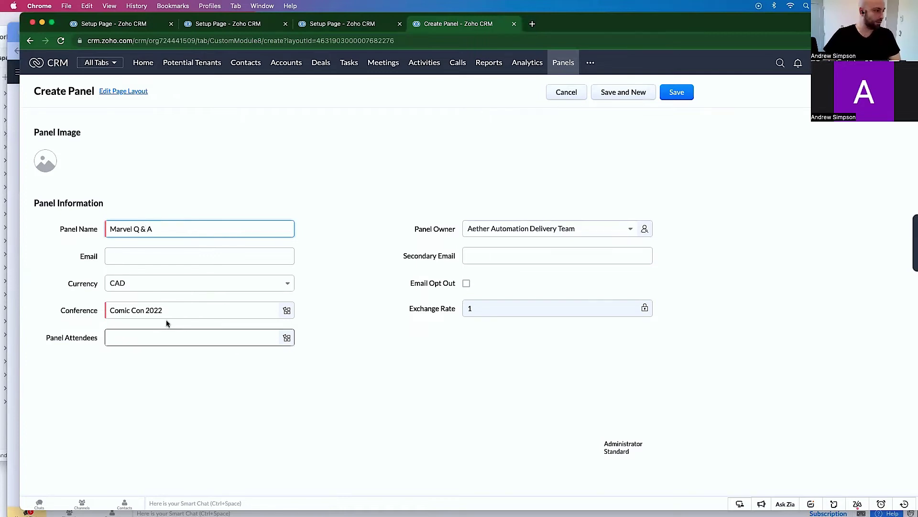
pyautogui.click(684, 96)
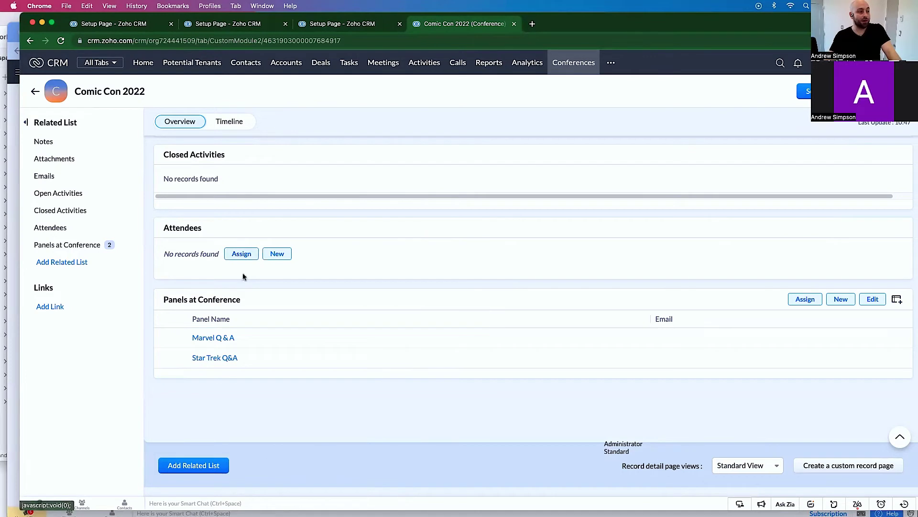
# Register the first contact with a registration name and Star Trek Q&A as the attended panel.
pyautogui.click(276, 254)
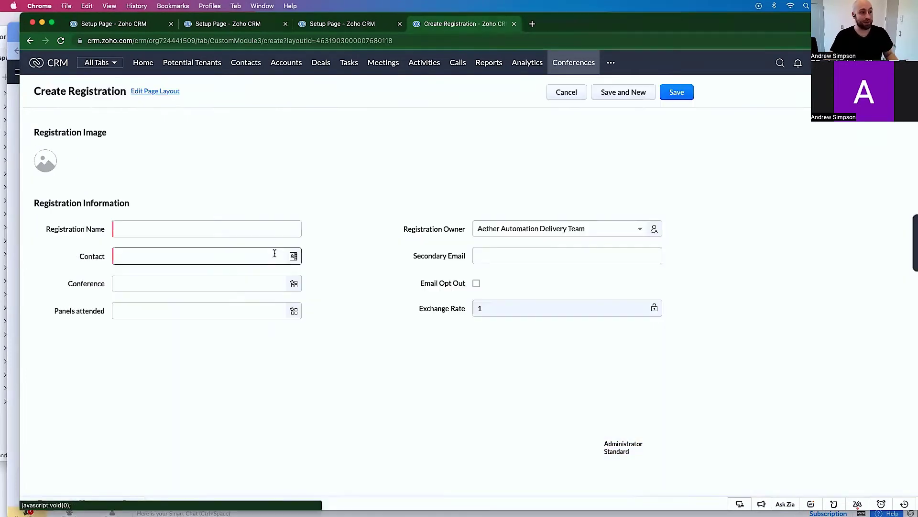
pyautogui.click(152, 253)
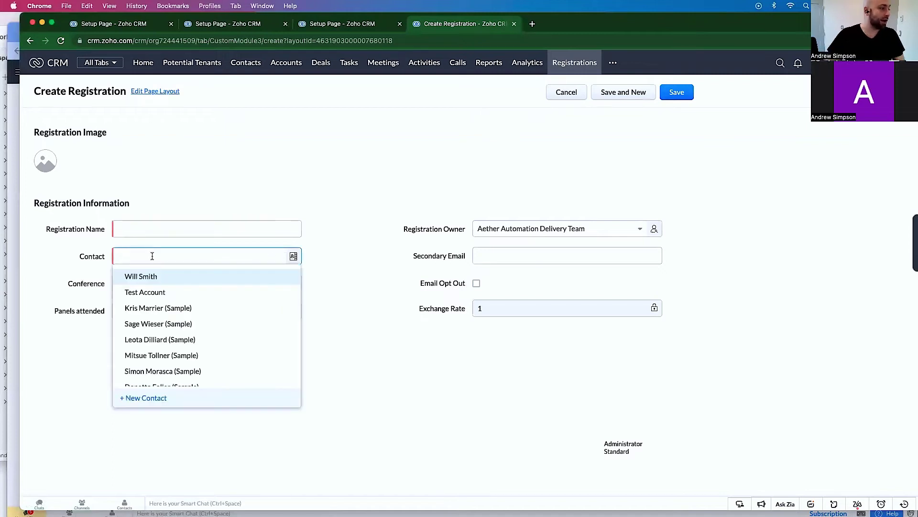
pyautogui.click(169, 279)
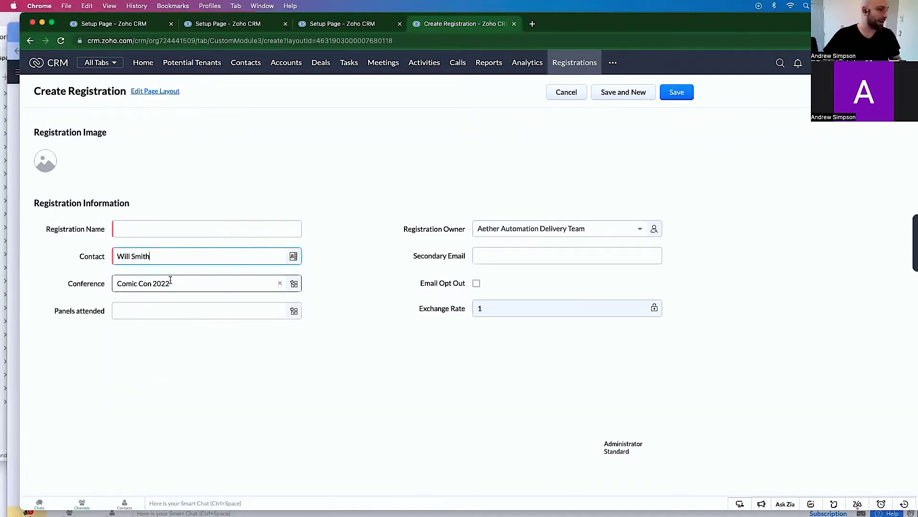
pyautogui.click(155, 228)
pyautogui.write('will smith')
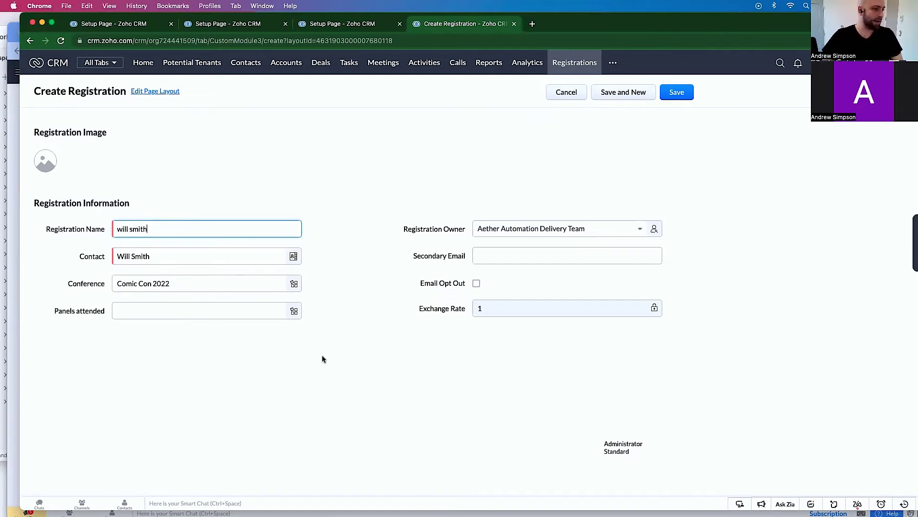
pyautogui.click(194, 315)
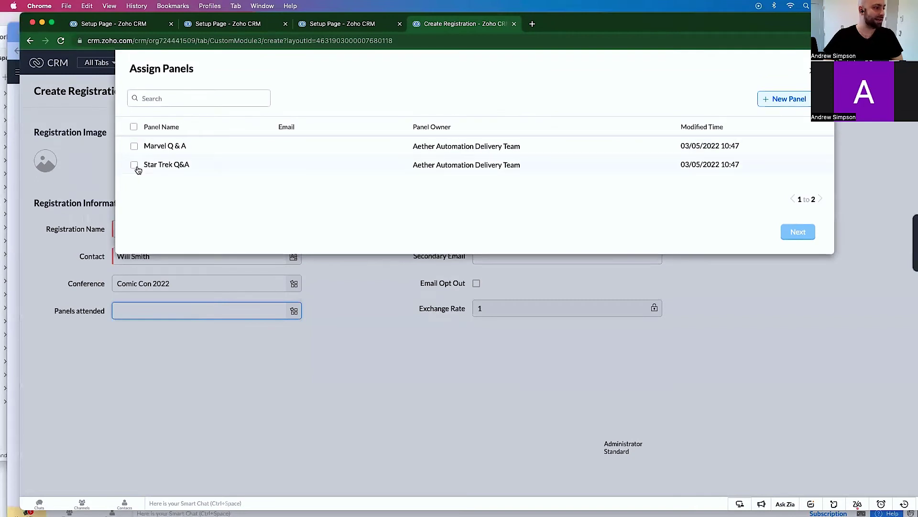
pyautogui.click(135, 166)
pyautogui.click(798, 232)
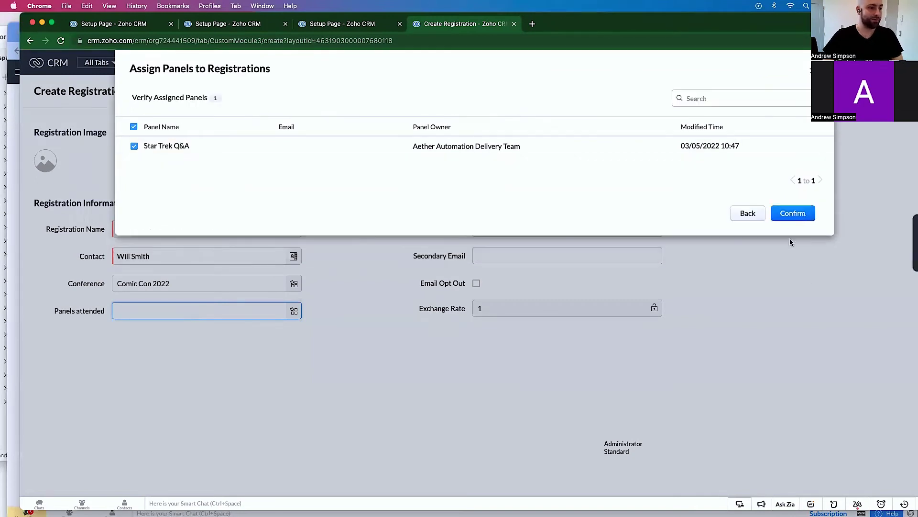
pyautogui.click(803, 213)
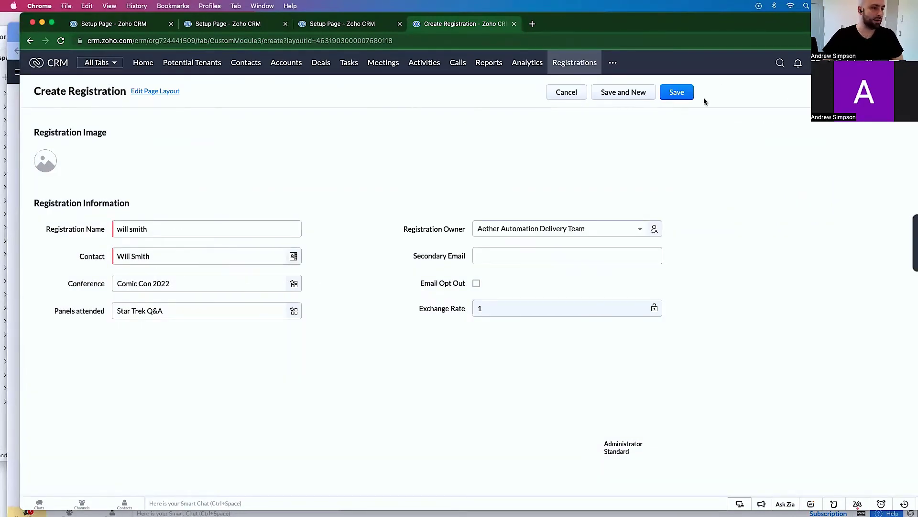
pyautogui.click(611, 99)
# Register a second contact attending both Marvel Q & A and Star Trek Q&A, and save.
pyautogui.click(174, 256)
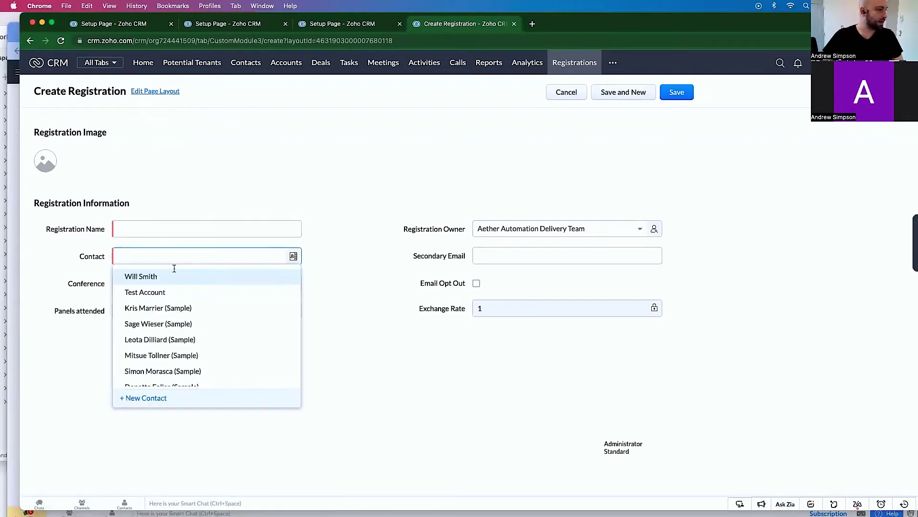
pyautogui.scroll(-3, 184, 380)
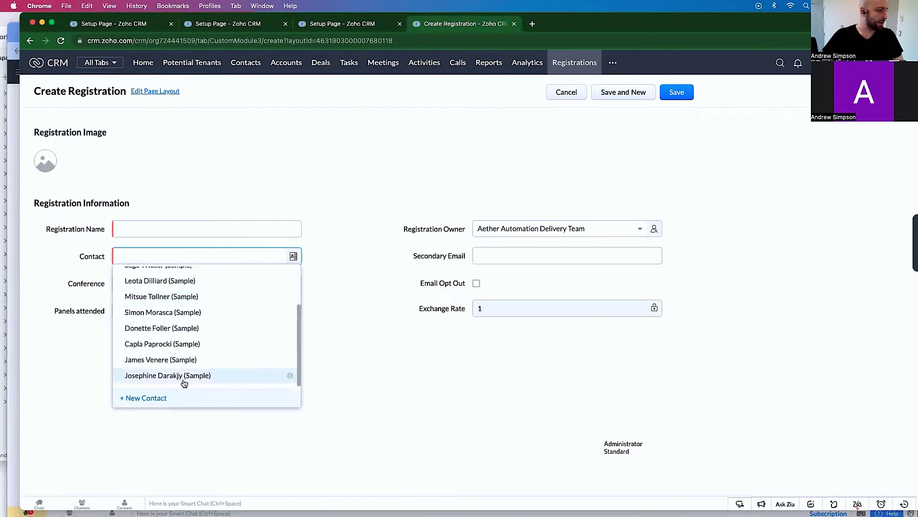
pyautogui.scroll(-1, 184, 383)
pyautogui.scroll(4, 158, 316)
pyautogui.click(149, 293)
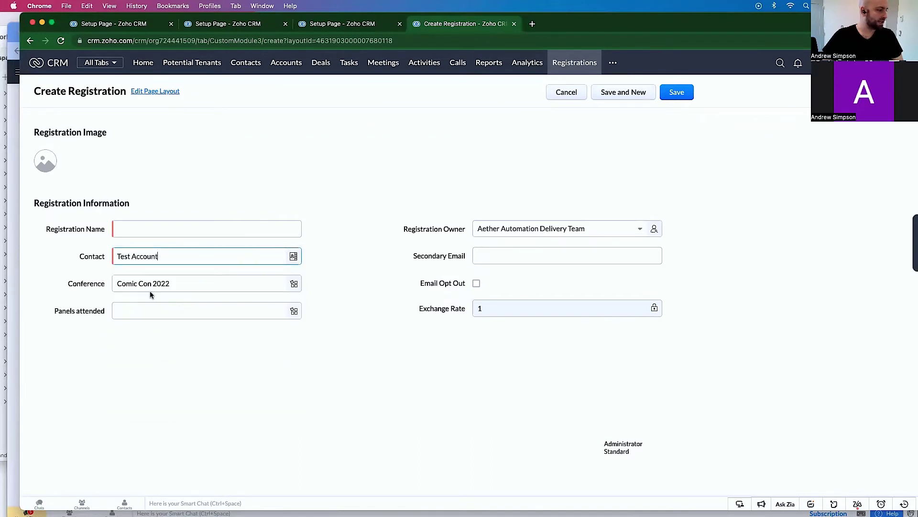
pyautogui.click(152, 222)
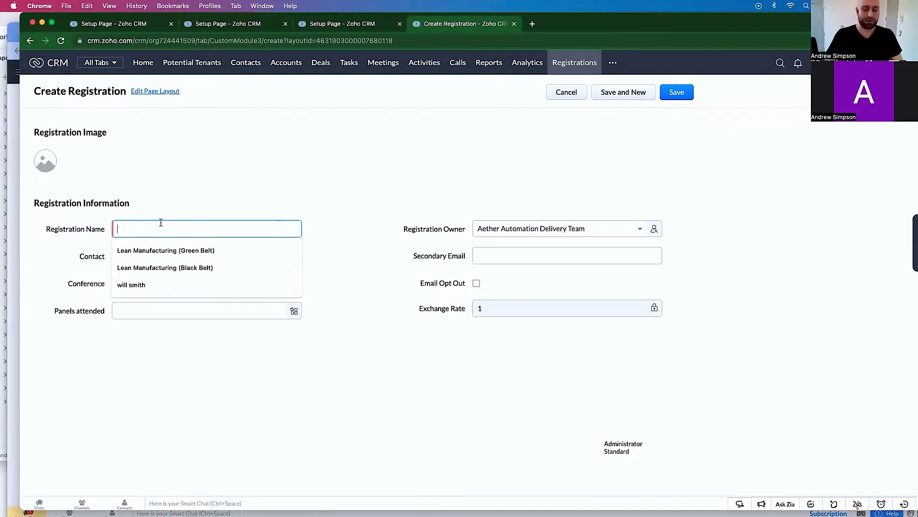
pyautogui.write('ELON MUSKRAT')
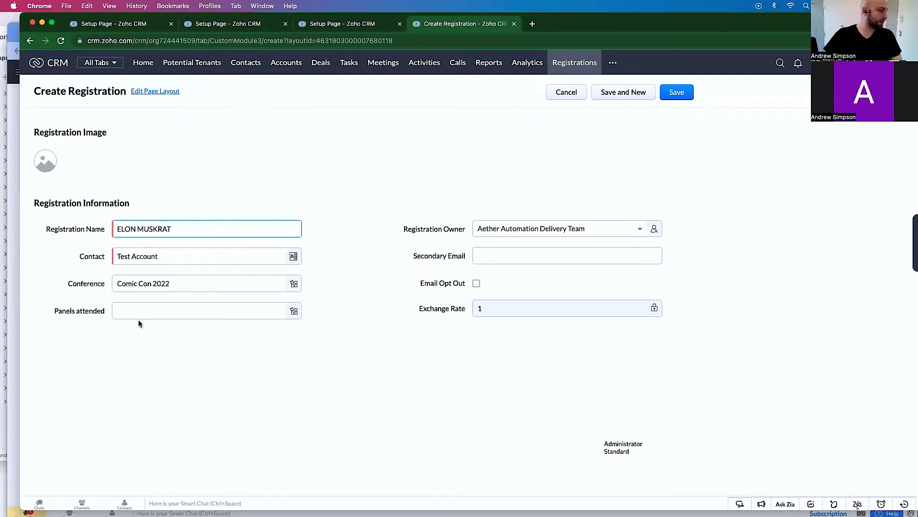
pyautogui.click(137, 310)
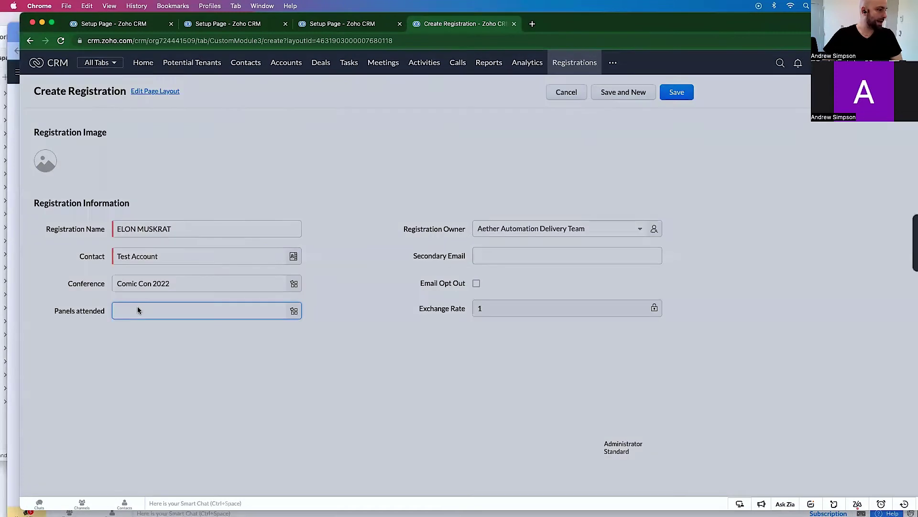
pyautogui.click(135, 166)
pyautogui.click(134, 147)
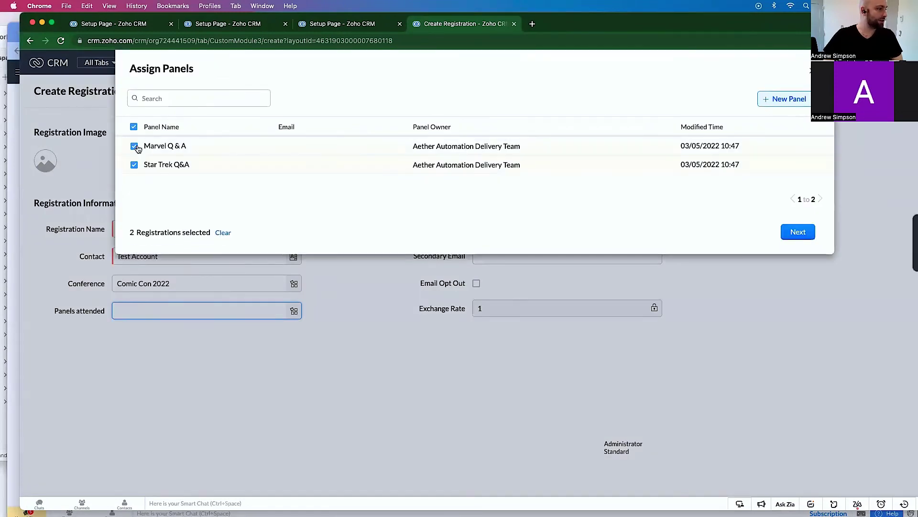
pyautogui.click(799, 235)
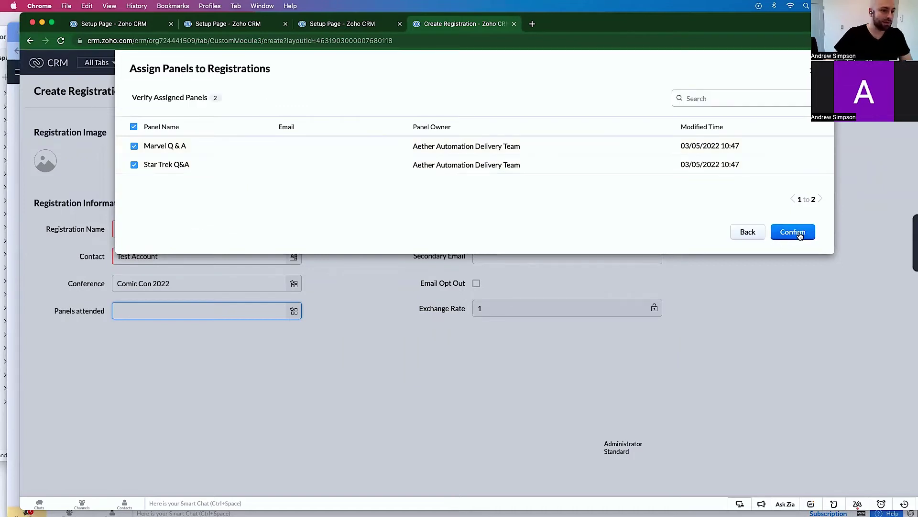
pyautogui.click(794, 232)
pyautogui.click(676, 92)
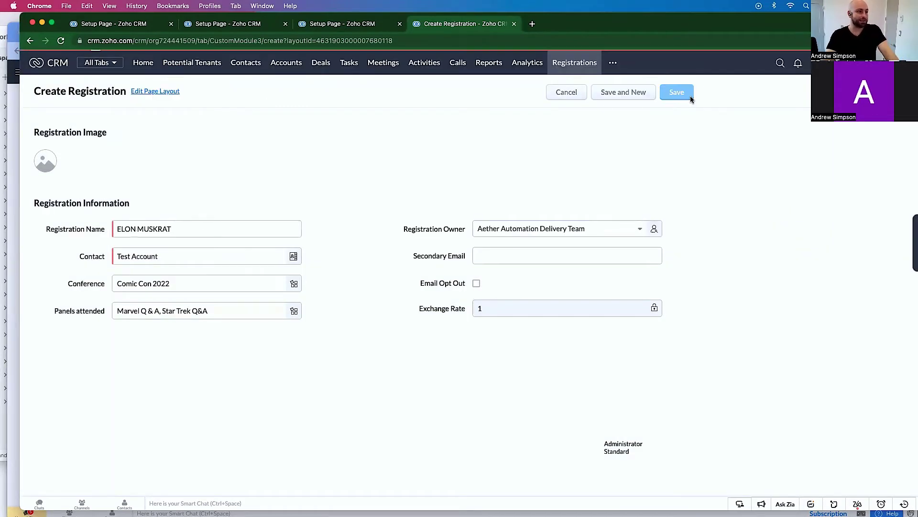
# Open the Marvel Q & A panel's Registrations list and open its attendee's registration record.
pyautogui.scroll(-4, 54, 226)
pyautogui.scroll(-10, 54, 226)
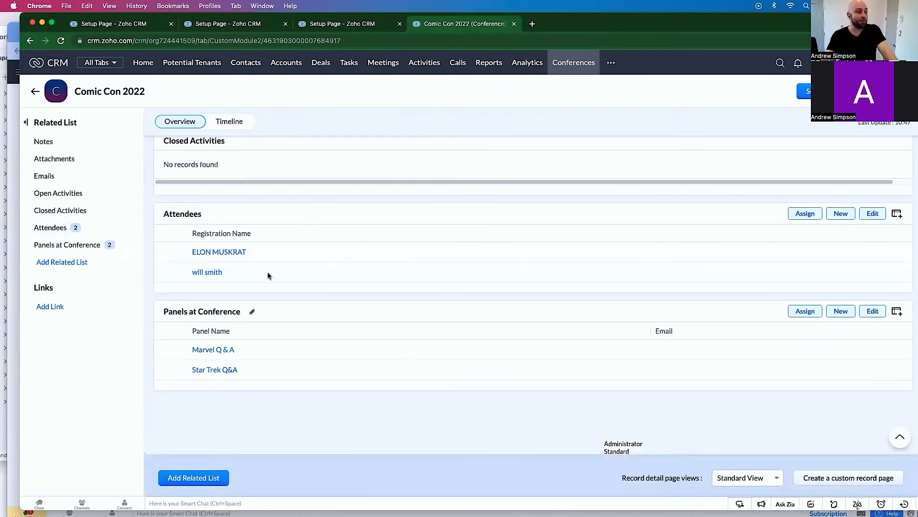
pyautogui.click(214, 350)
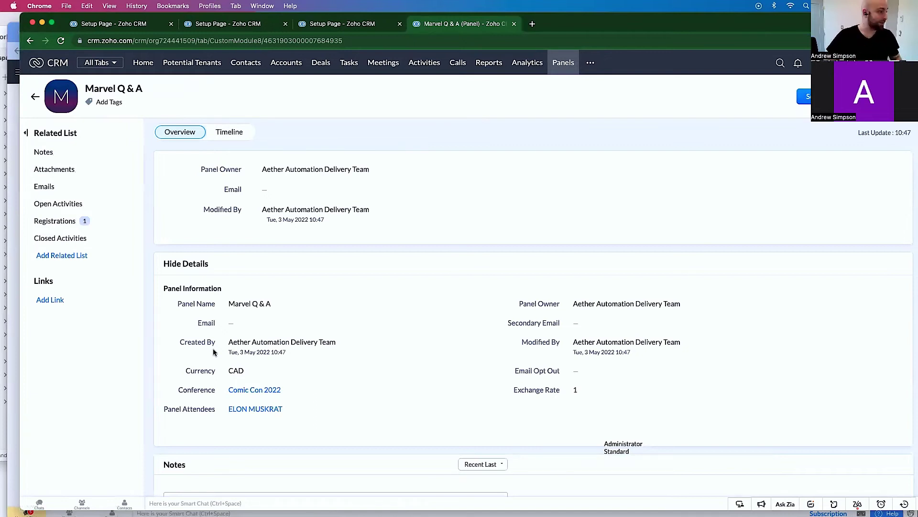
pyautogui.click(55, 213)
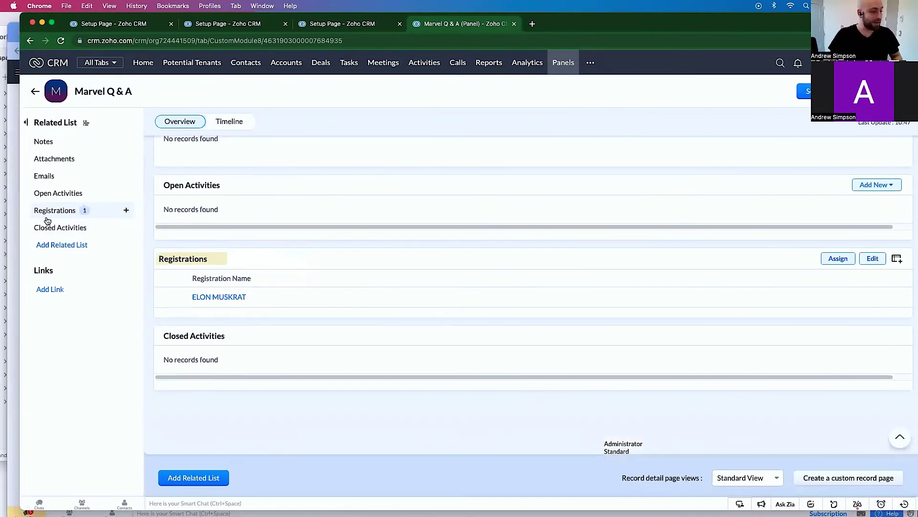
pyautogui.click(224, 297)
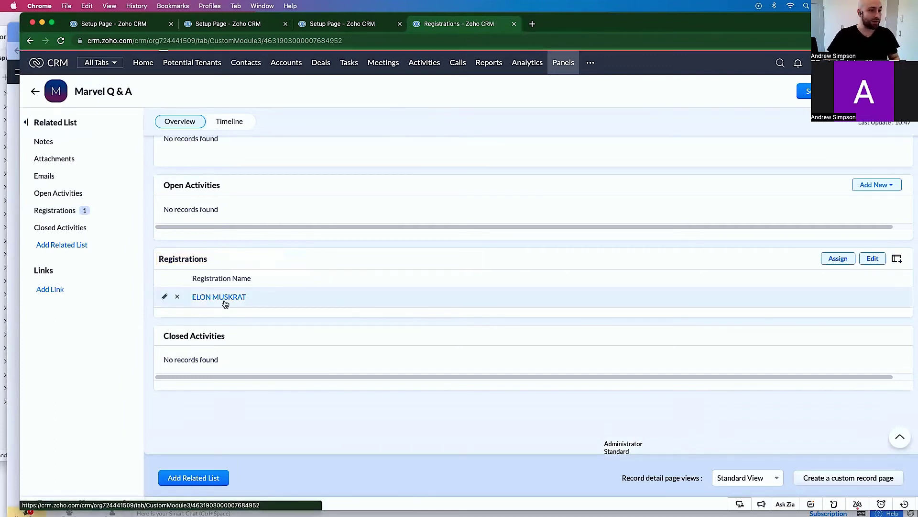
pyautogui.click(29, 41)
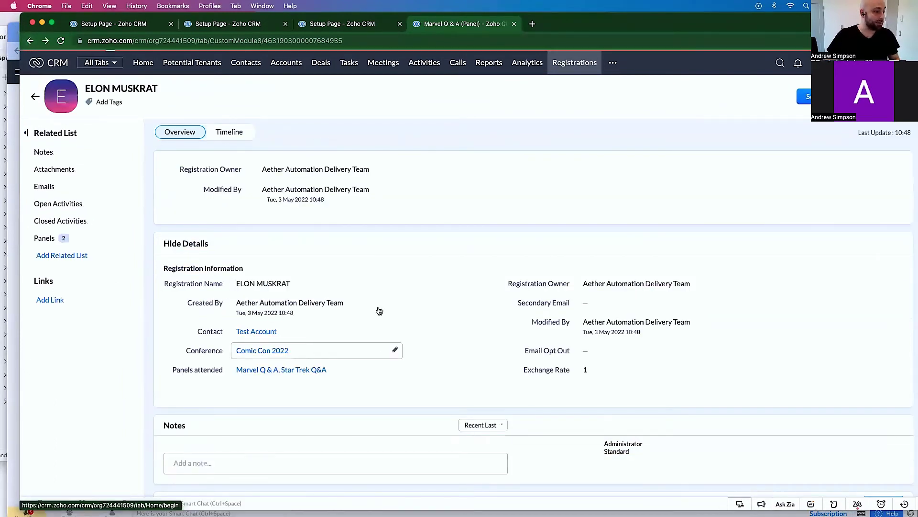
pyautogui.click(75, 220)
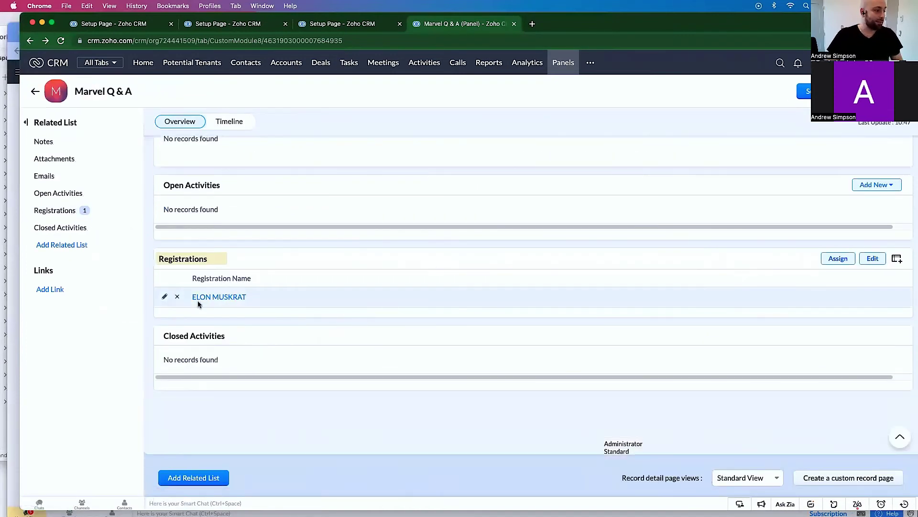
pyautogui.click(211, 297)
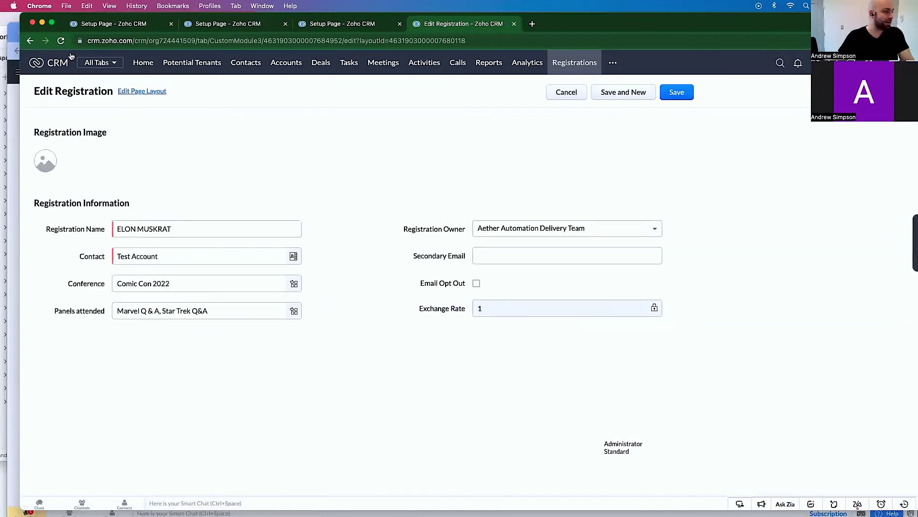
# Enable relationship-specific modules on the Panels attended field and save the Registrations layout.
pyautogui.click(144, 91)
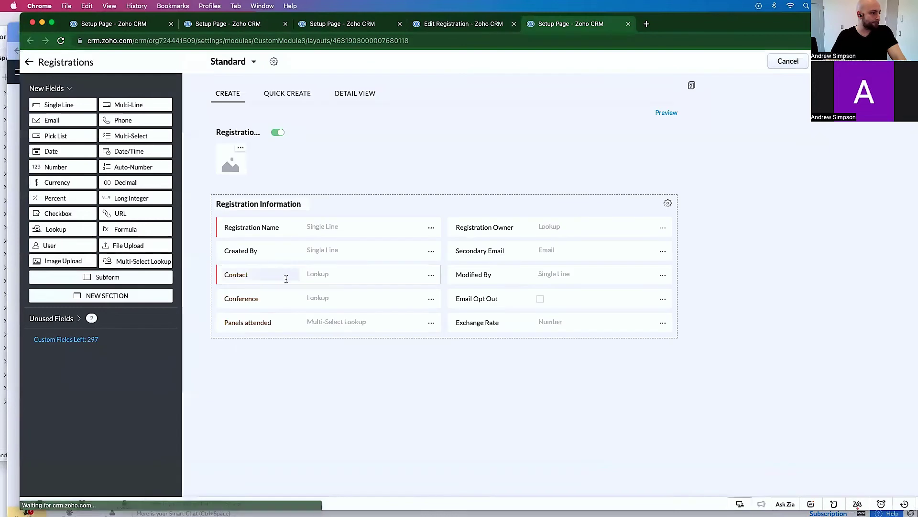
pyautogui.click(431, 325)
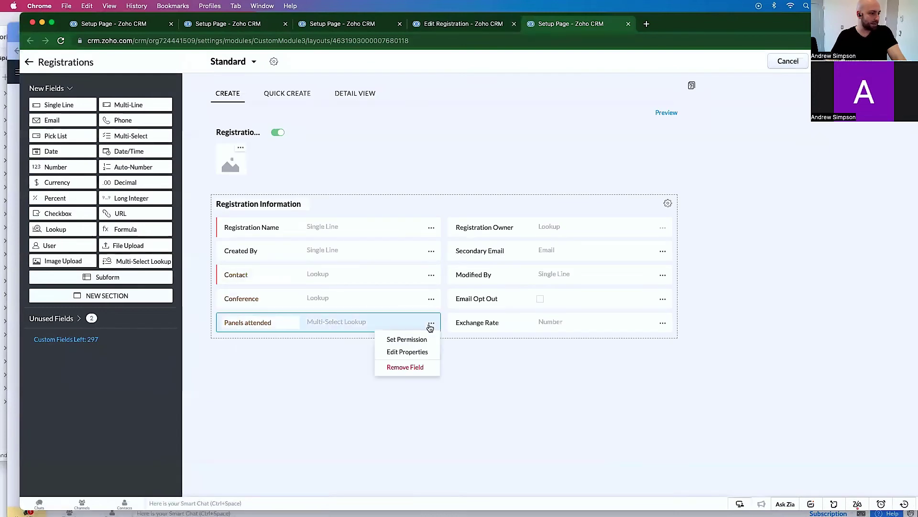
pyautogui.click(421, 351)
pyautogui.click(386, 235)
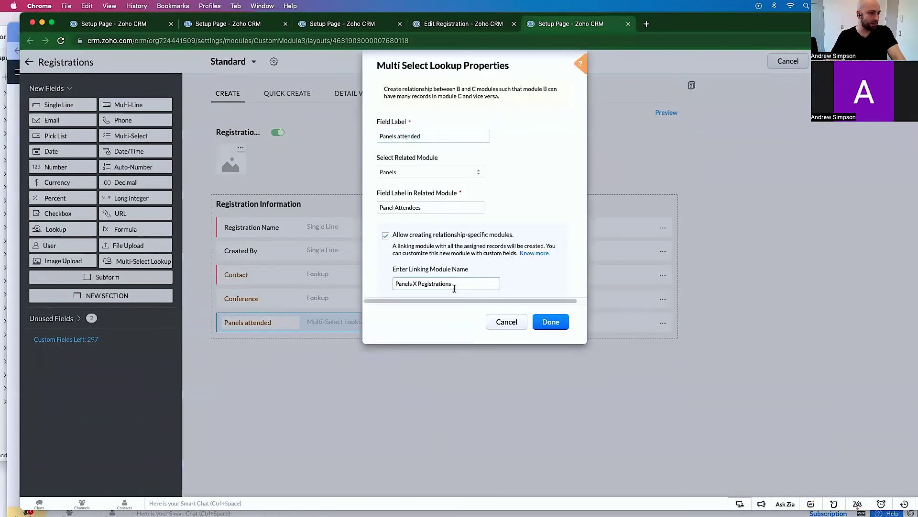
pyautogui.doubleClick(479, 286)
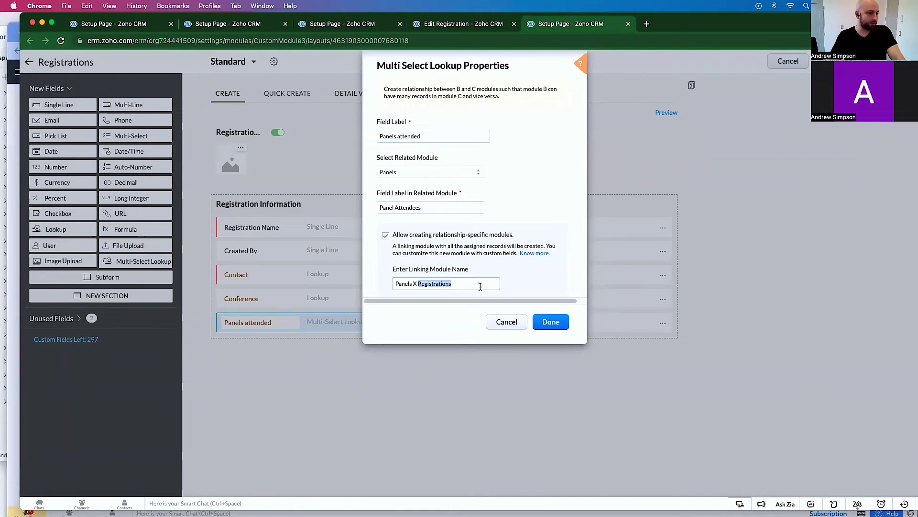
pyautogui.click(550, 322)
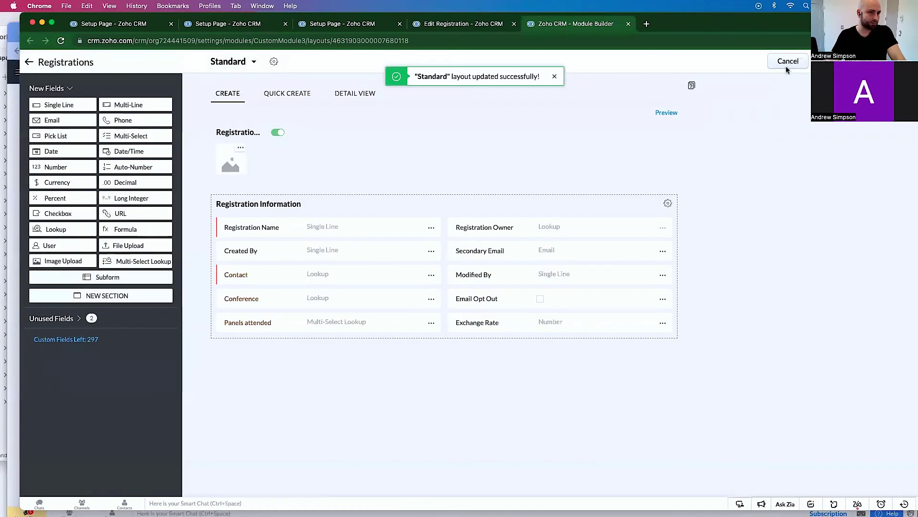
pyautogui.click(787, 62)
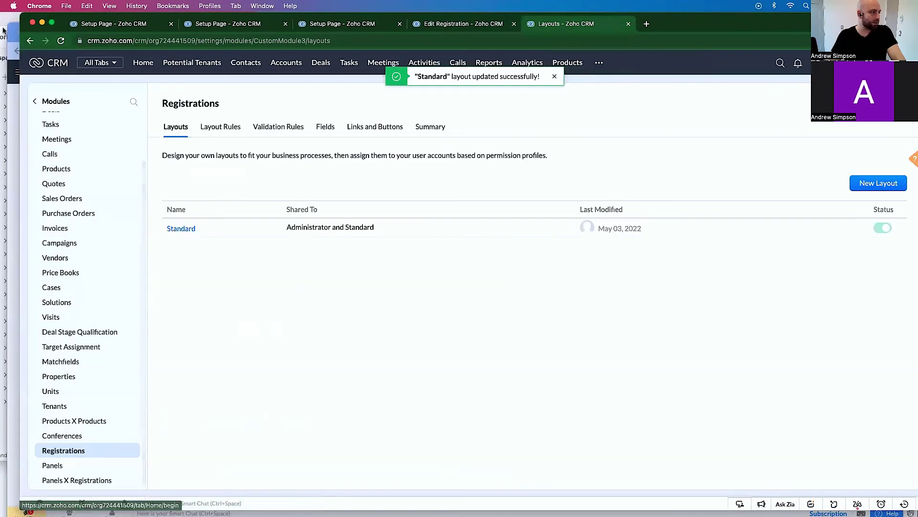
pyautogui.click(458, 24)
# Reload the page and open the new Panels X Registrations module from the module list.
pyautogui.click(568, 93)
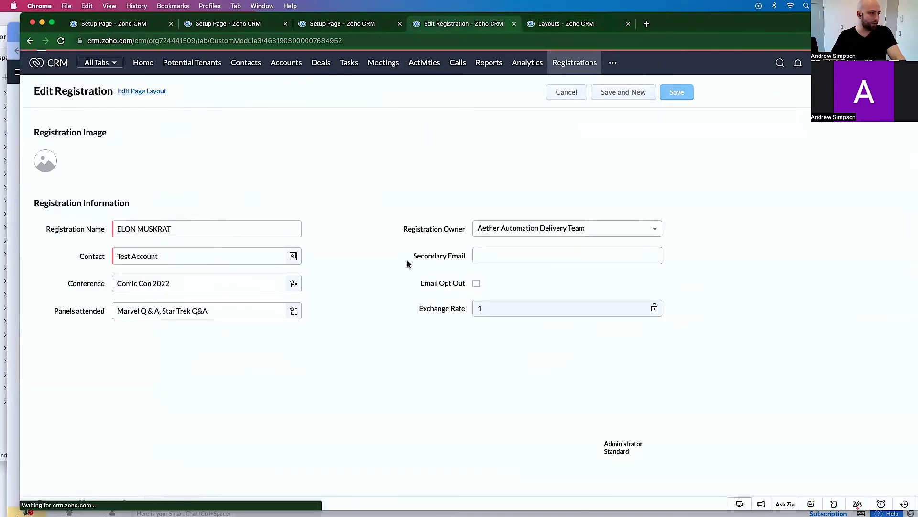
pyautogui.scroll(-4, 361, 331)
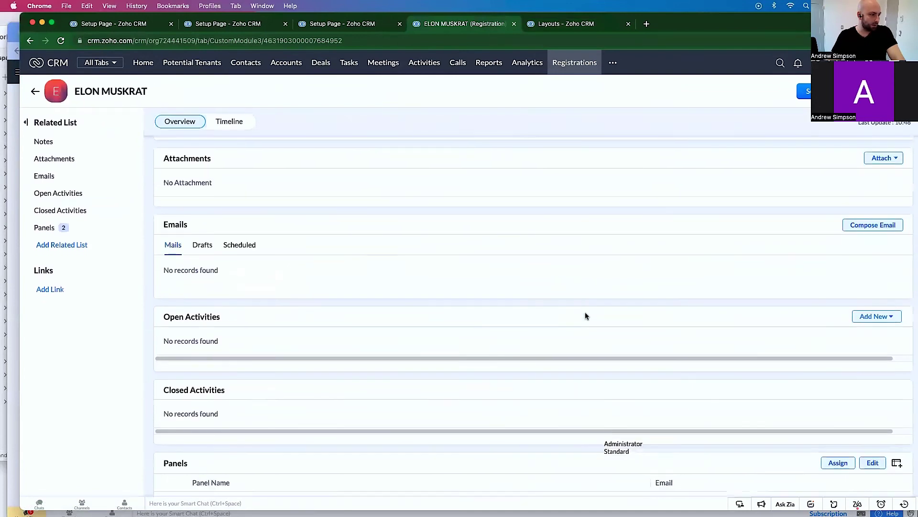
pyautogui.click(613, 64)
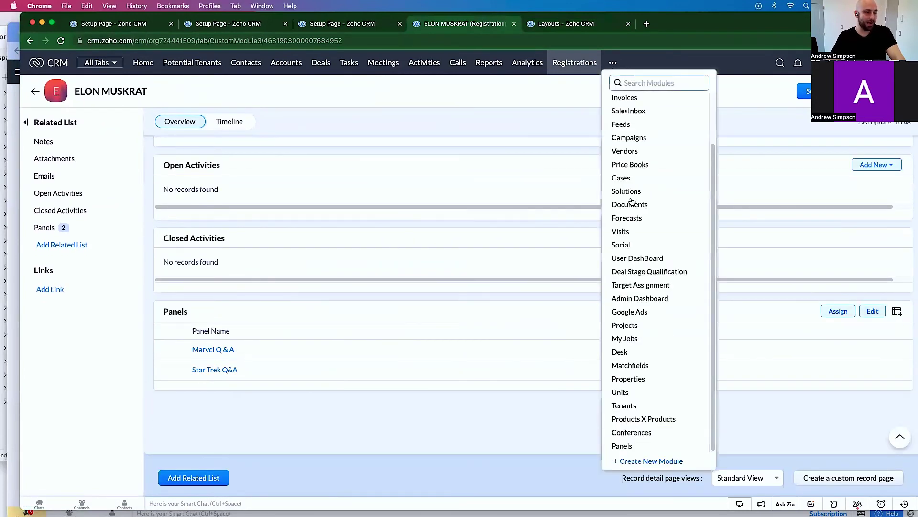
pyautogui.click(622, 404)
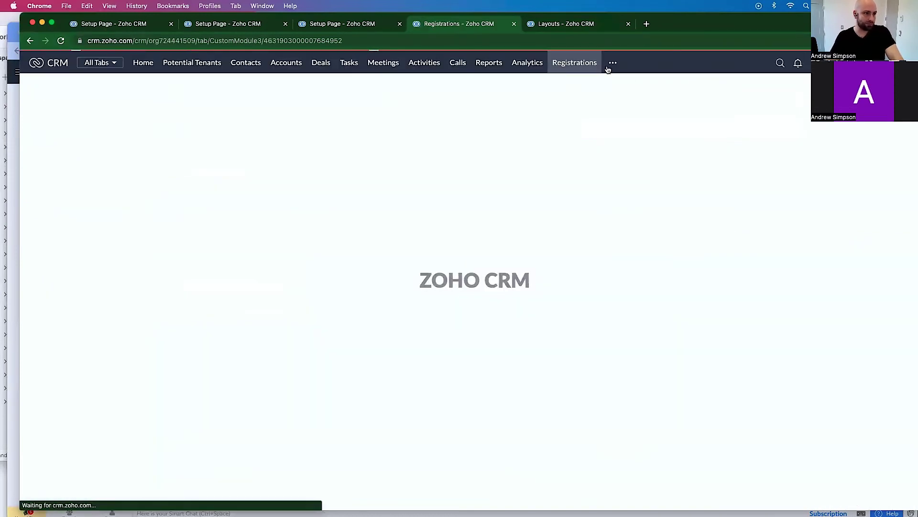
pyautogui.click(612, 63)
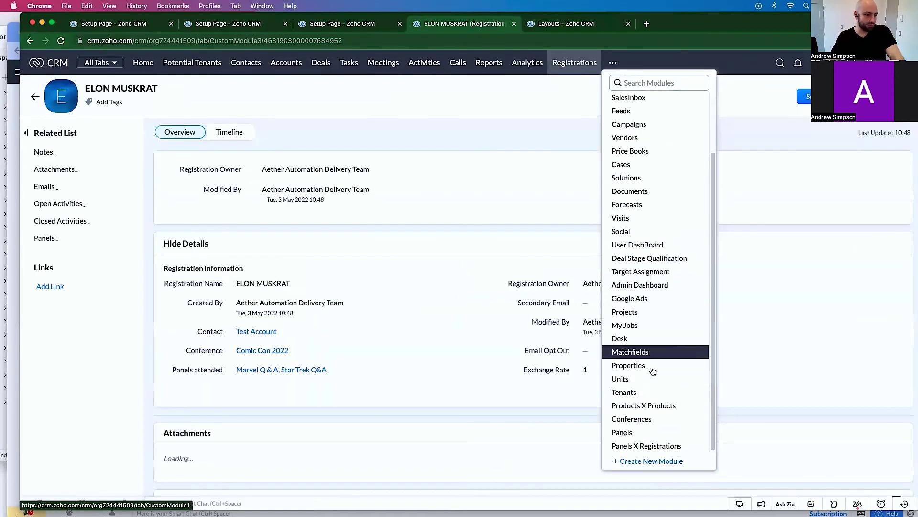
pyautogui.keyDown('super'); pyautogui.click(646, 445); pyautogui.keyUp('super')
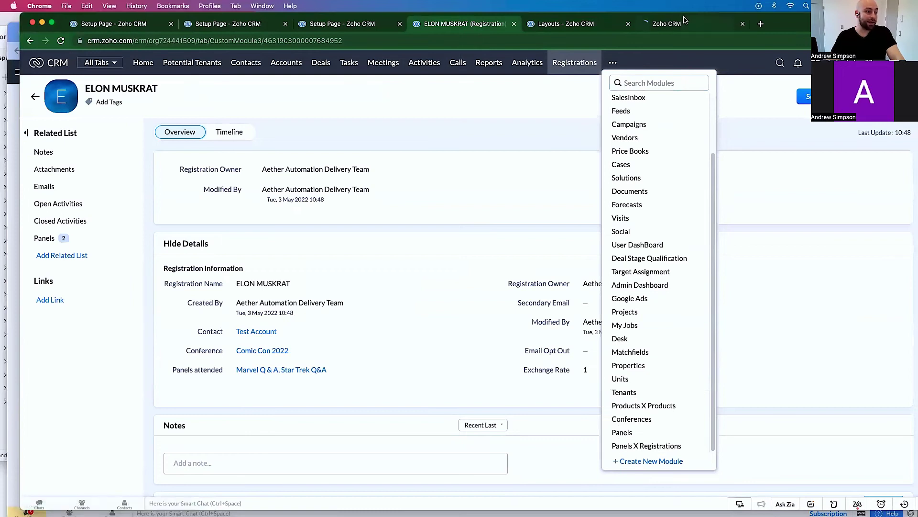
# Open linking record 10003 and enter the Panels X Registrations page layout editor.
pyautogui.scroll(-10, 74, 368)
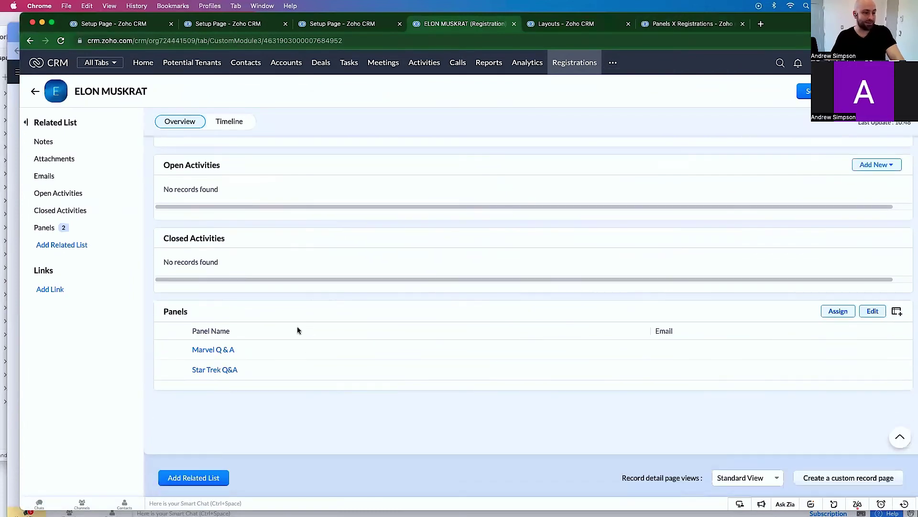
pyautogui.moveTo(693, 23); pyautogui.dragTo(579, 24)
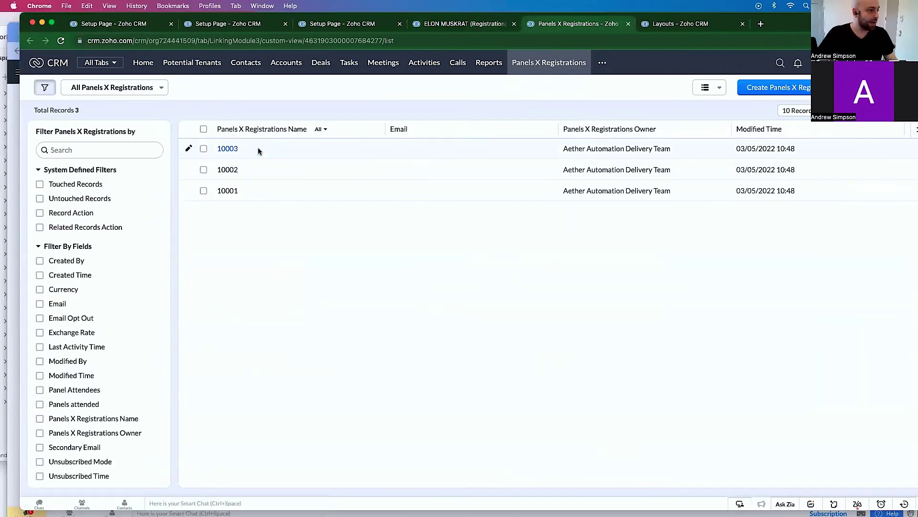
pyautogui.click(231, 149)
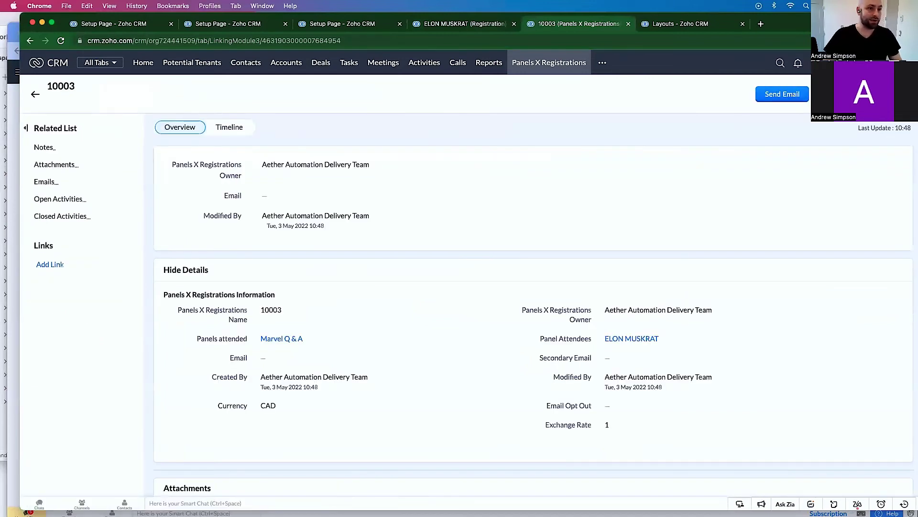
pyautogui.click(832, 94)
pyautogui.click(202, 91)
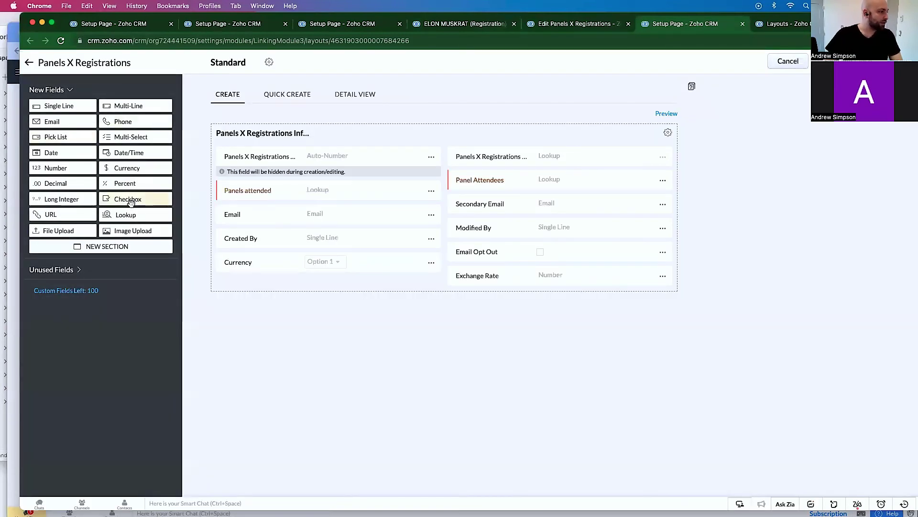
# Add a checkbox field named 'Checked in To Panel' to the Panels X Registrations layout and save.
pyautogui.moveTo(131, 201); pyautogui.dragTo(474, 292)
pyautogui.write('Ch')
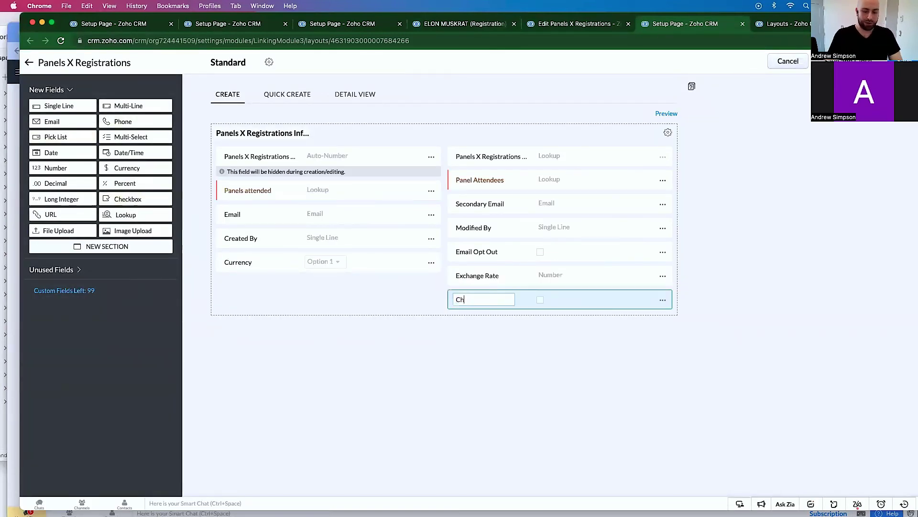
pyautogui.write('ecked in To')
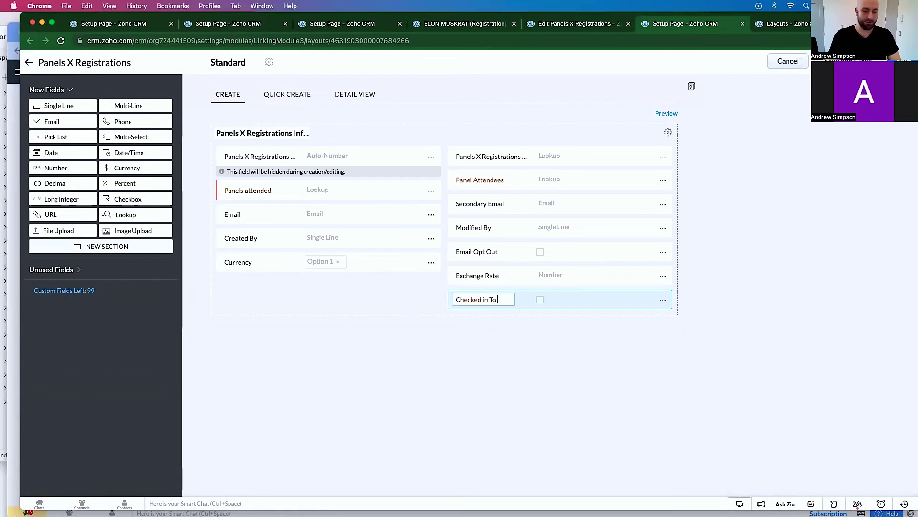
pyautogui.write(' Panel')
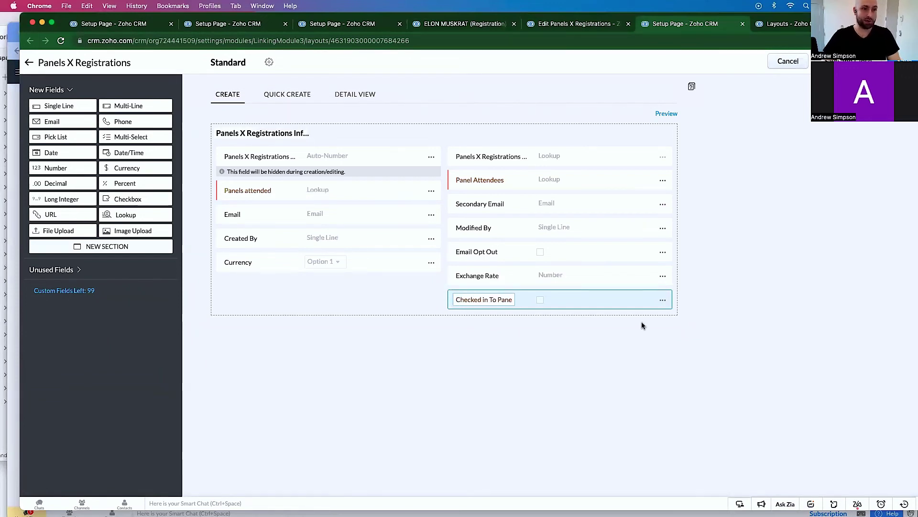
pyautogui.click(827, 61)
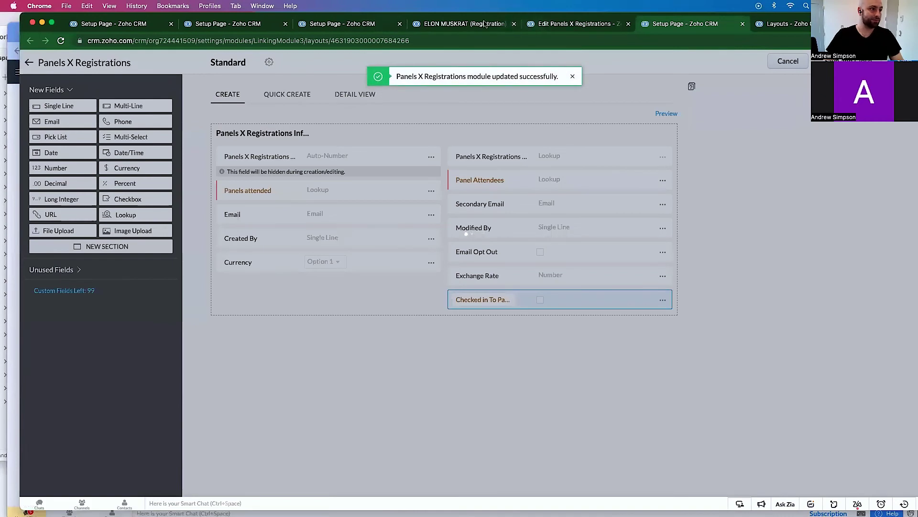
pyautogui.click(466, 24)
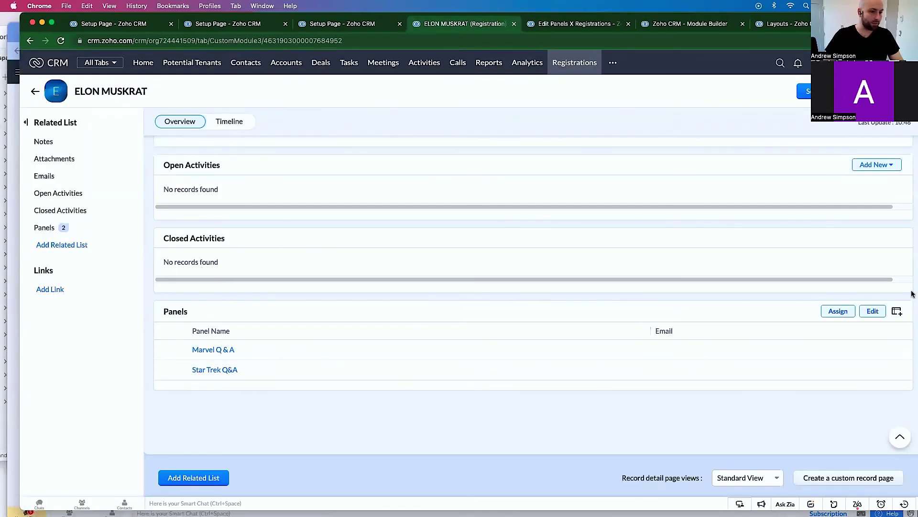
# Cancel the registration edit form and open Marvel Q & A, scrolled to its Registrations list.
pyautogui.click(61, 41)
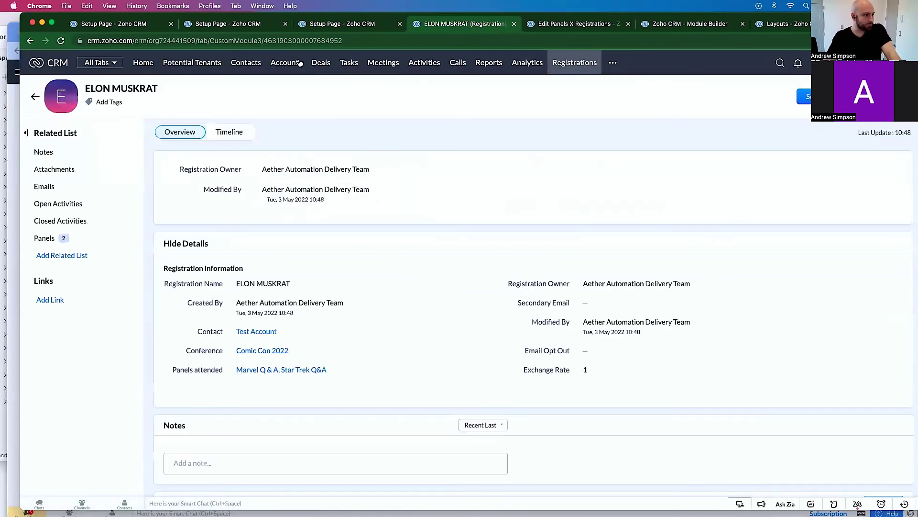
pyautogui.click(554, 26)
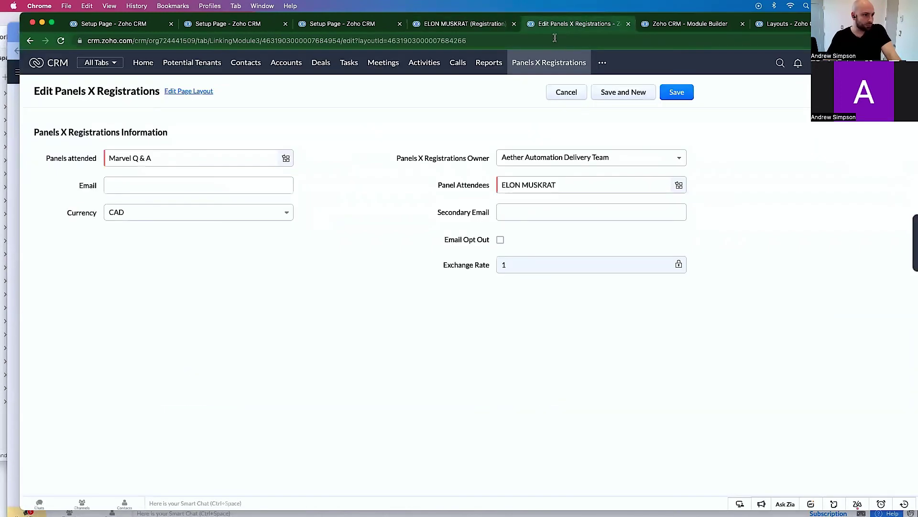
pyautogui.click(548, 92)
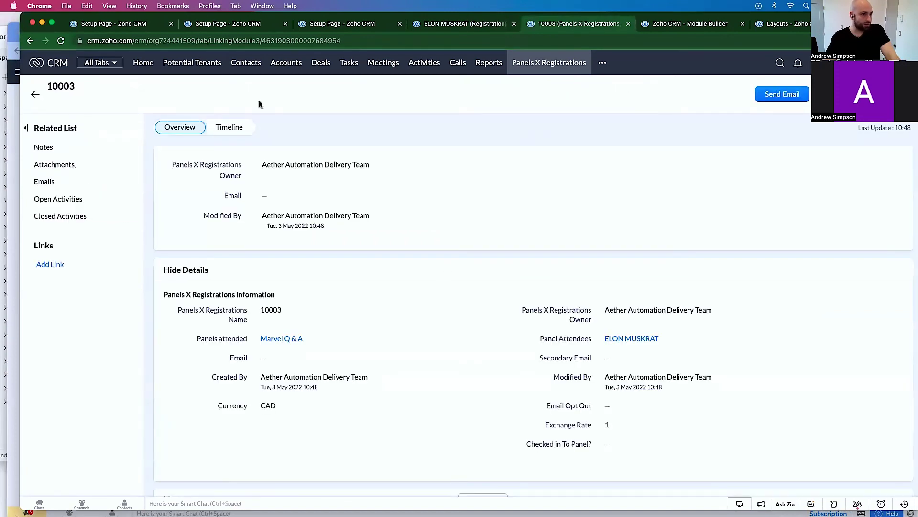
pyautogui.click(279, 344)
pyautogui.scroll(-15, 268, 327)
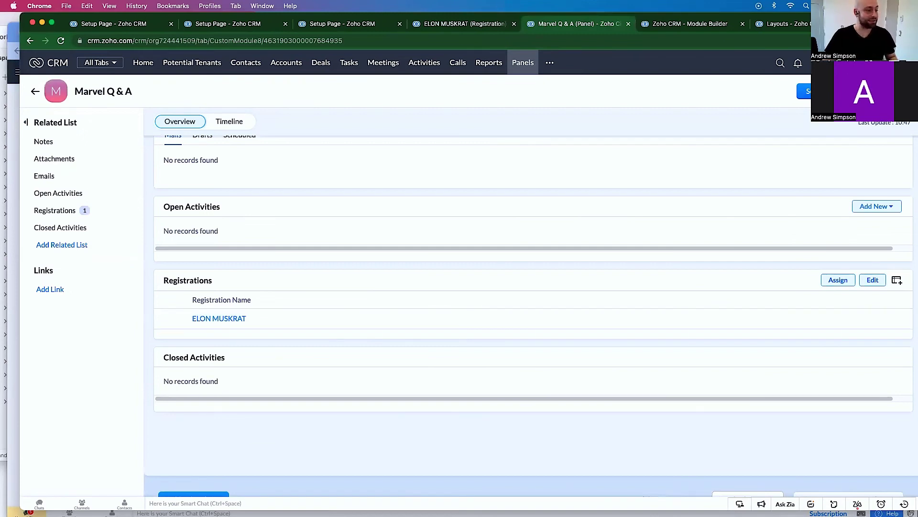
# Add the 'Checked in To Panel?' column to the Registrations related list, found by searching 'chec'.
pyautogui.click(897, 280)
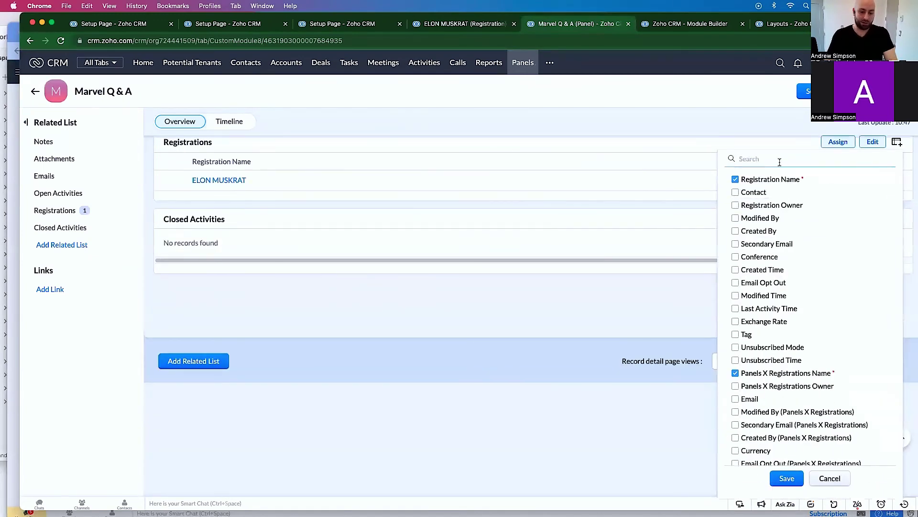
pyautogui.click(780, 162)
pyautogui.write('check')
pyautogui.click(809, 292)
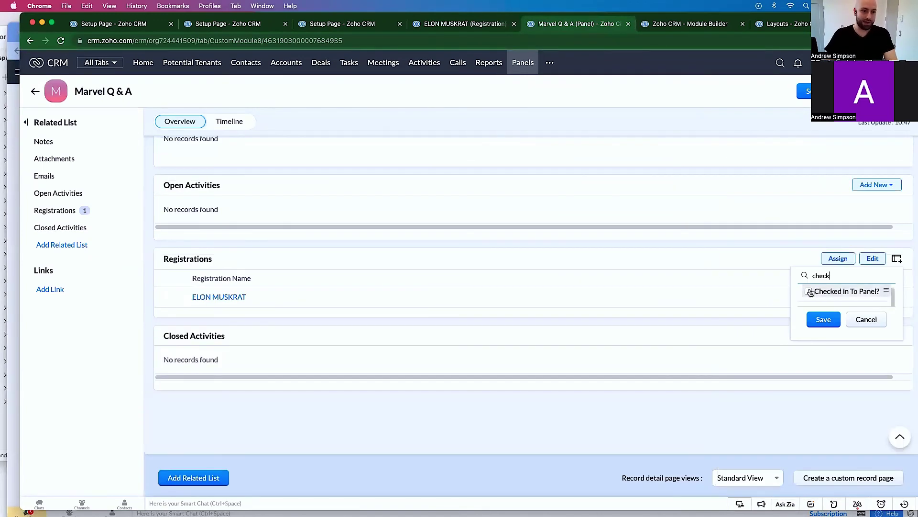
pyautogui.click(819, 320)
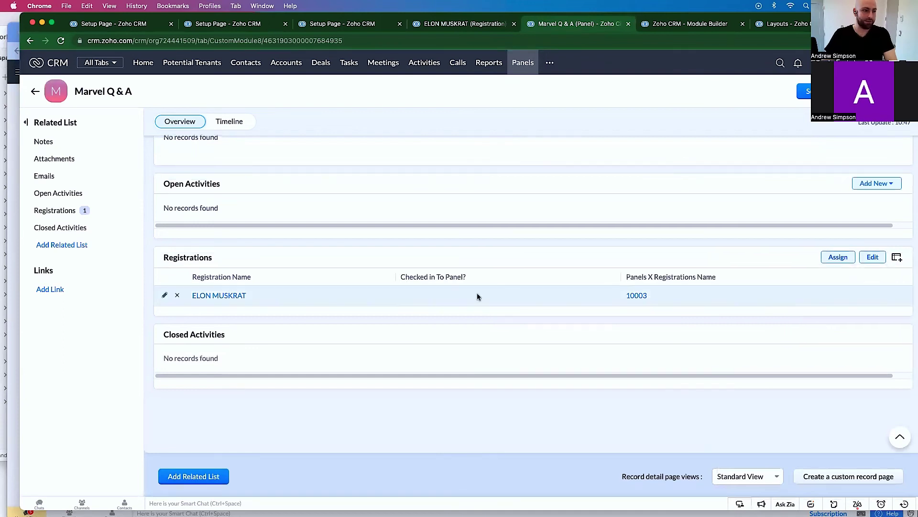
# Tick Checked in To Panel? on the attendee's Marvel Q & A registration and save.
pyautogui.click(164, 295)
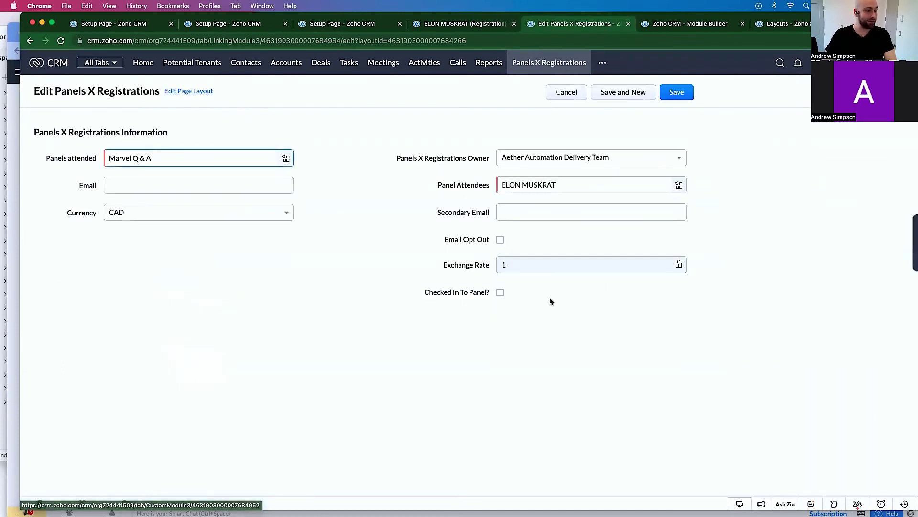
pyautogui.click(500, 292)
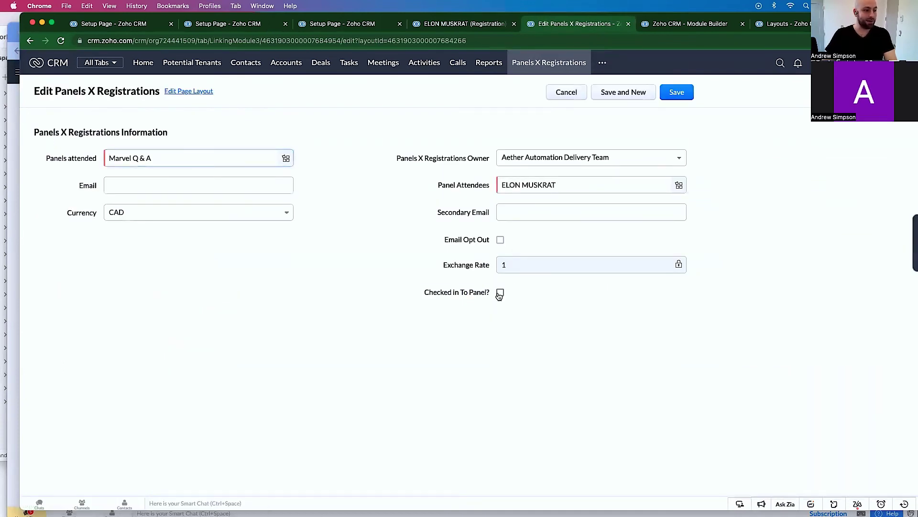
pyautogui.click(677, 92)
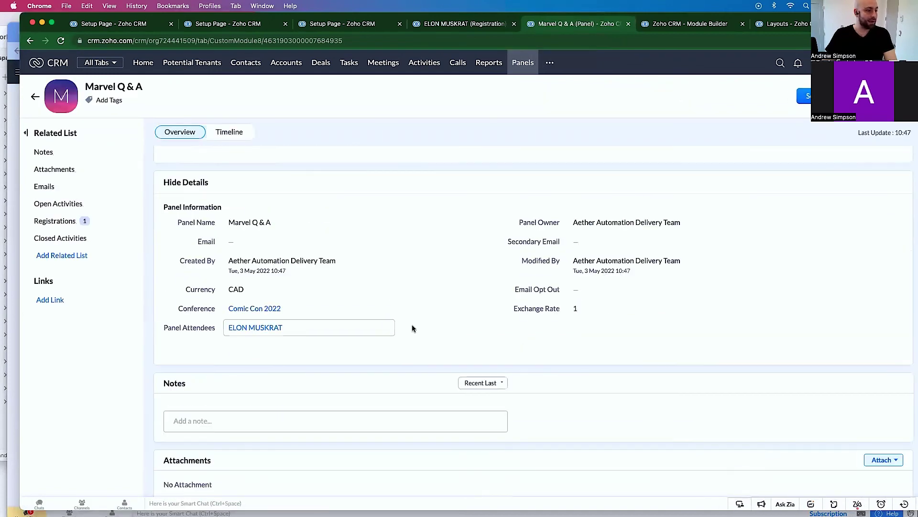
pyautogui.scroll(-10, 412, 324)
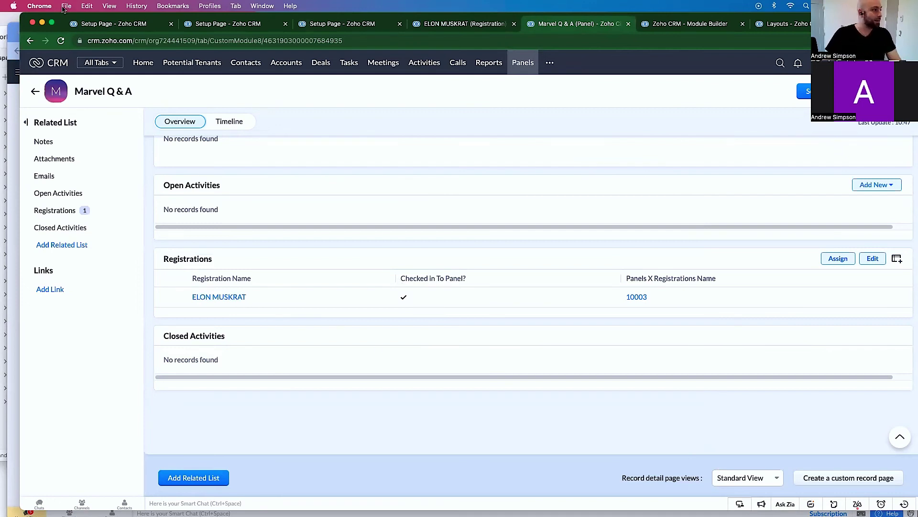
# Review the Conferences, Registrations and Panels layouts, then reach Marvel Q & A's registrations via Comic Con 2022.
pyautogui.click(119, 28)
pyautogui.click(215, 27)
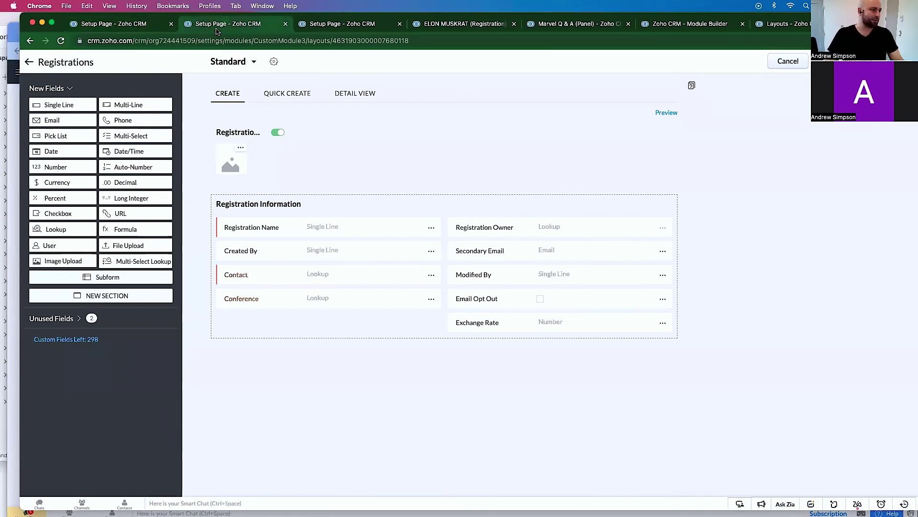
pyautogui.click(349, 25)
pyautogui.click(427, 24)
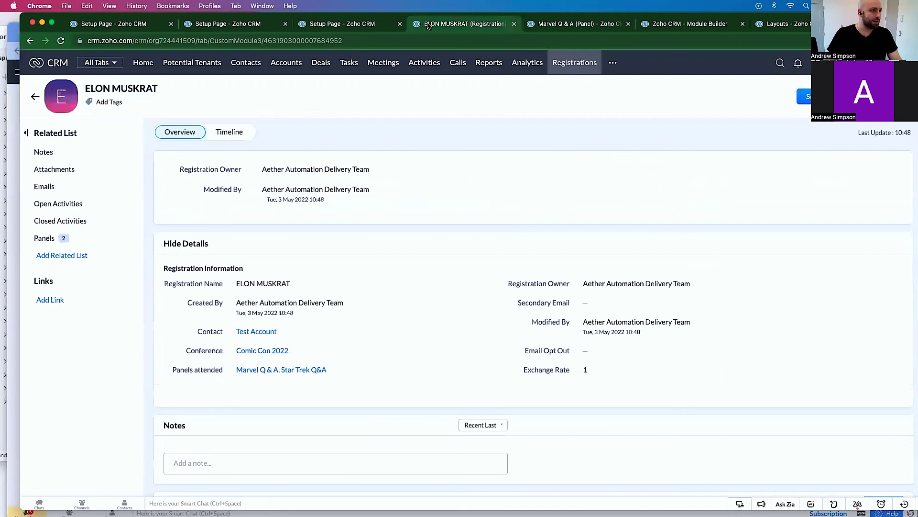
pyautogui.click(262, 350)
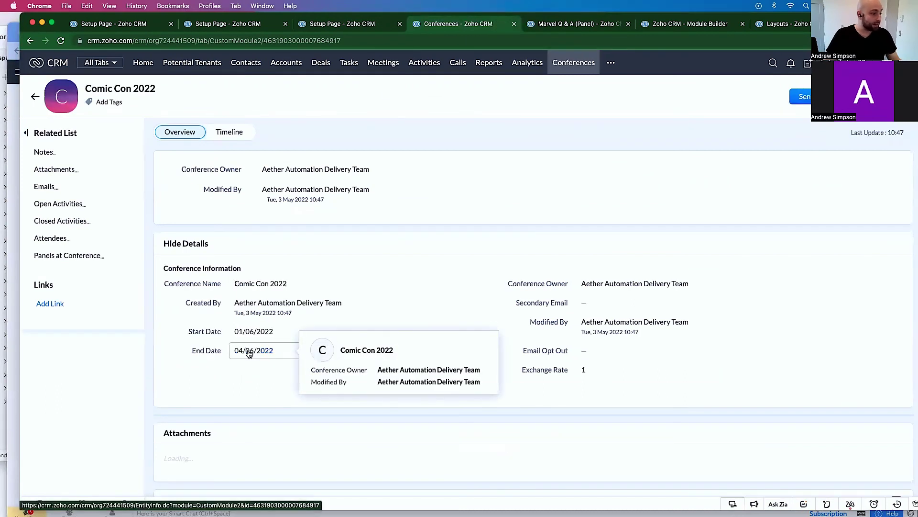
pyautogui.click(55, 254)
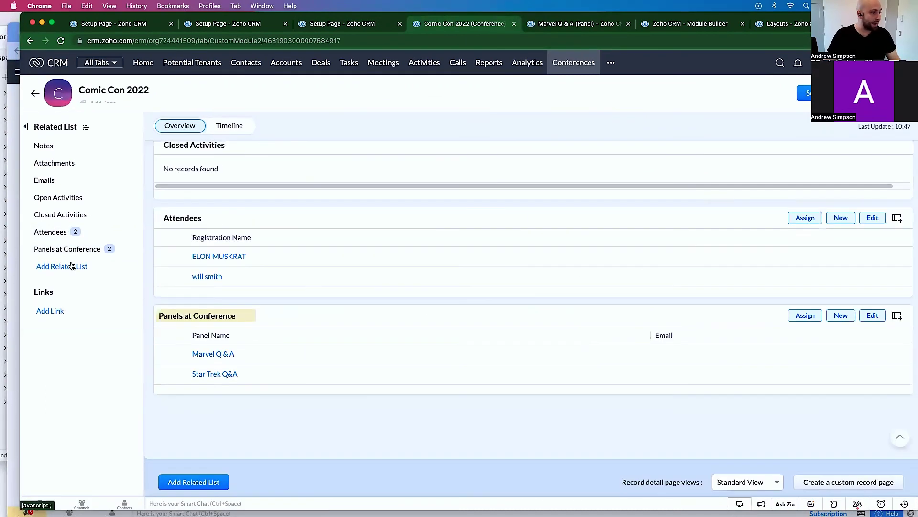
pyautogui.click(209, 349)
pyautogui.scroll(-1, 68, 228)
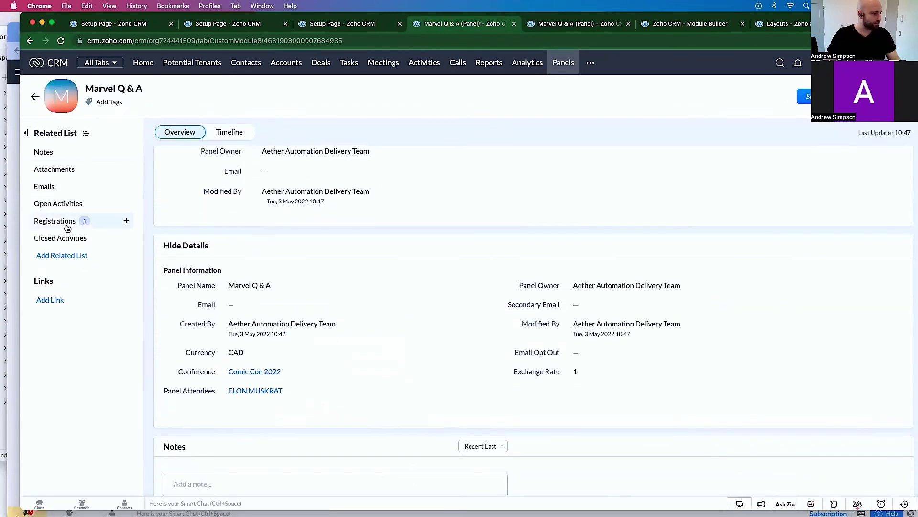
pyautogui.click(68, 223)
# Open Star Trek Q&A's registrations and tick Checked in To Panel? for the second attendee.
pyautogui.press('super+bracketleft')
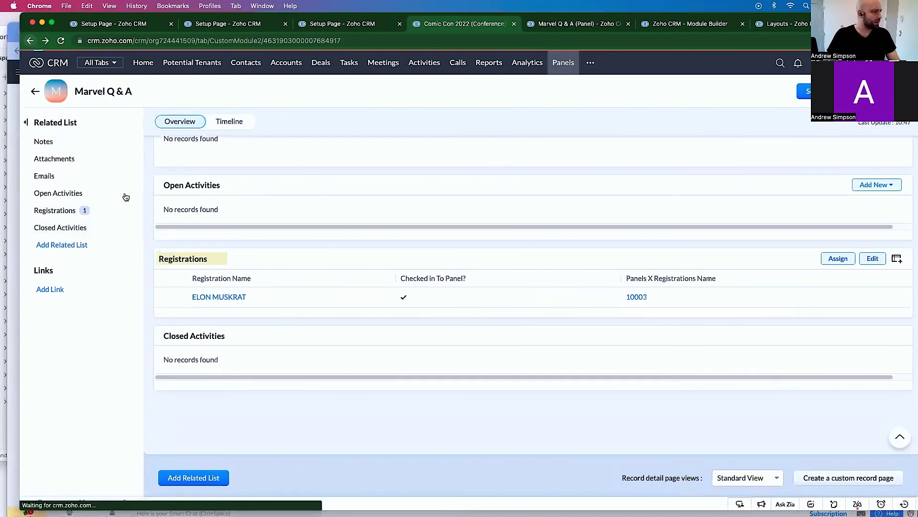
pyautogui.click(67, 246)
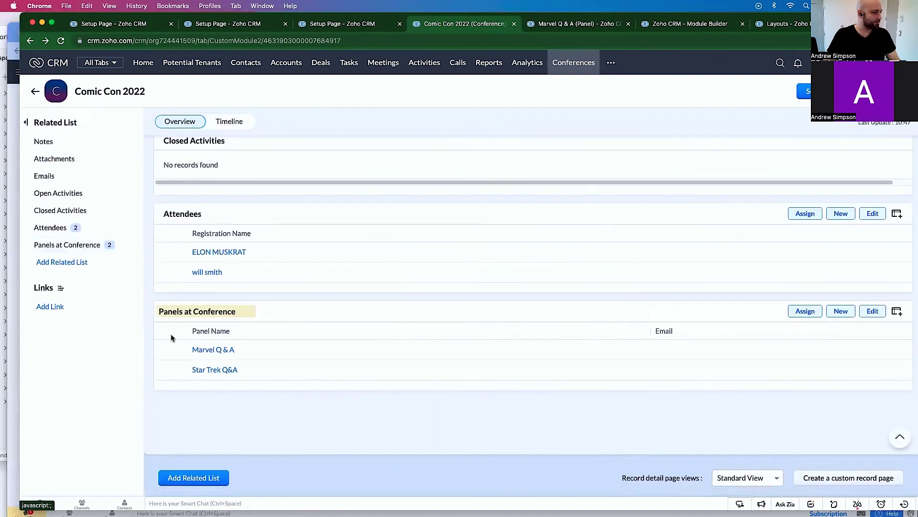
pyautogui.click(208, 370)
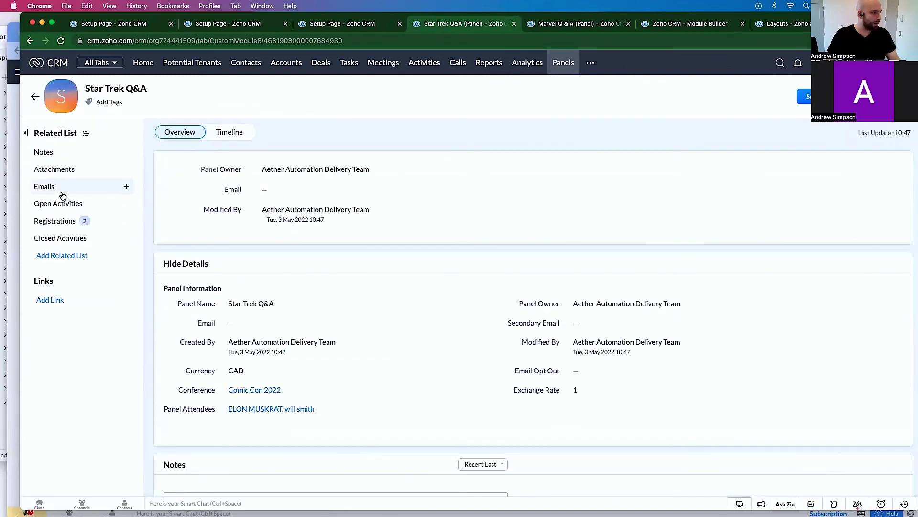
pyautogui.click(57, 221)
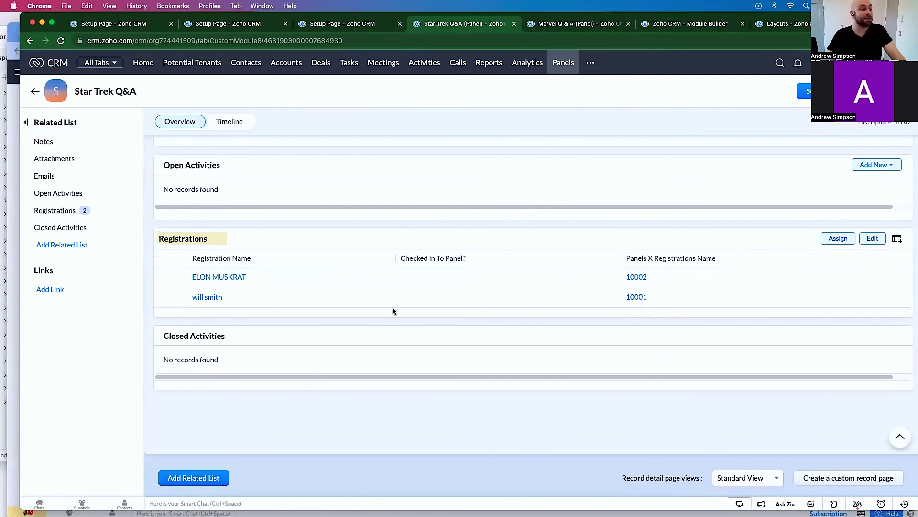
pyautogui.moveTo(282, 298)
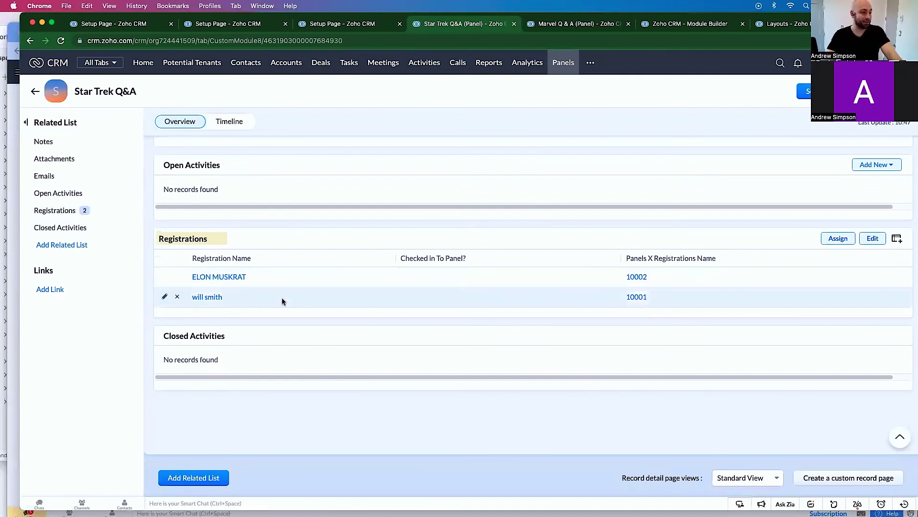
pyautogui.click(162, 295)
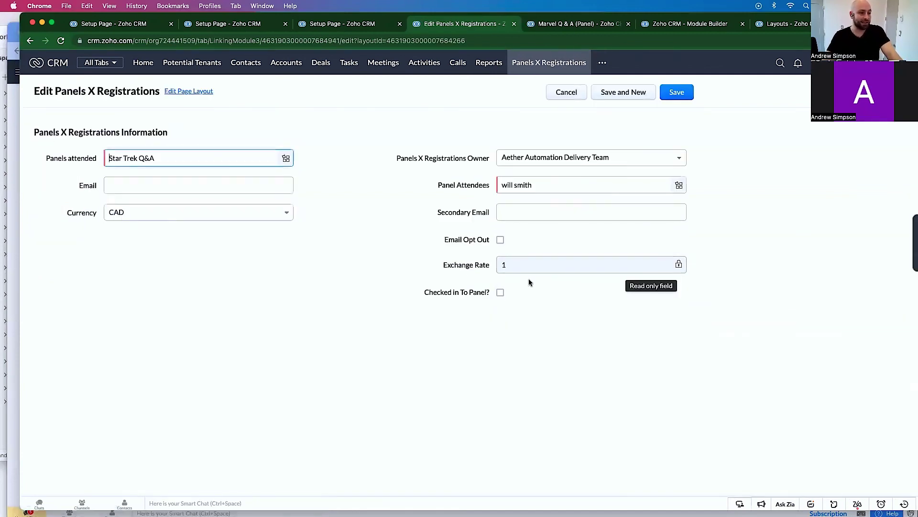
pyautogui.click(500, 292)
pyautogui.click(676, 93)
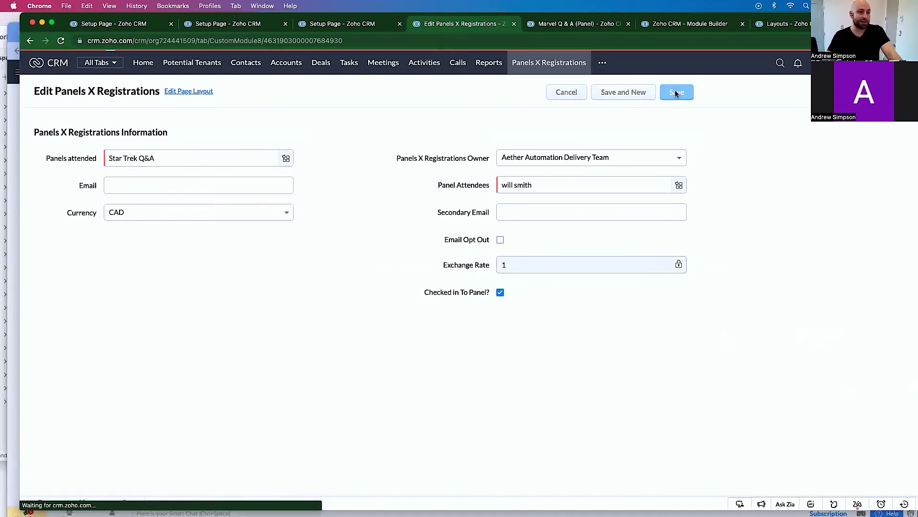
pyautogui.scroll(-10, 484, 281)
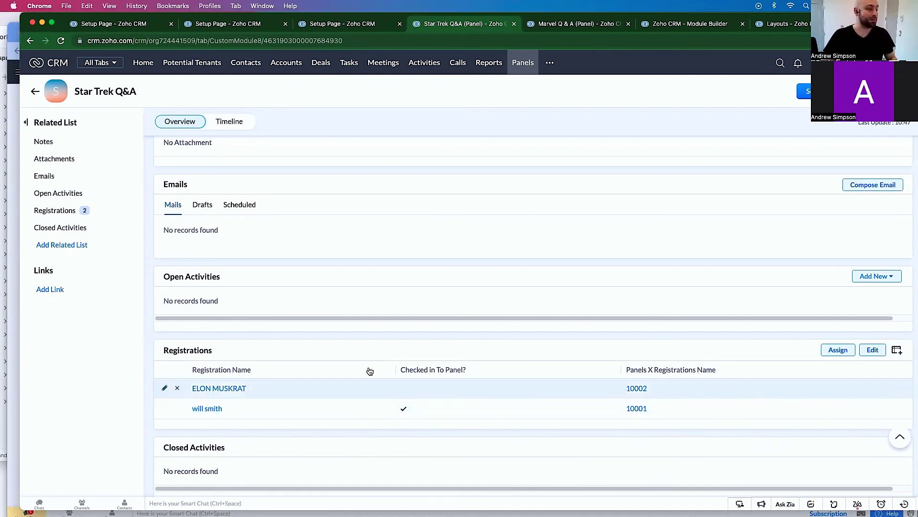
# Open the attendee's contact from the Contacts list and jump to its Conferences Attended list.
pyautogui.click(245, 63)
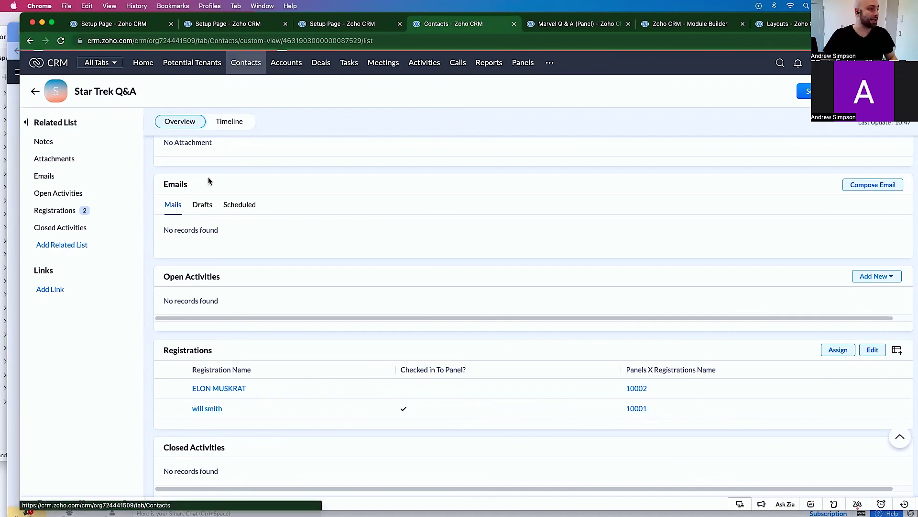
pyautogui.click(292, 149)
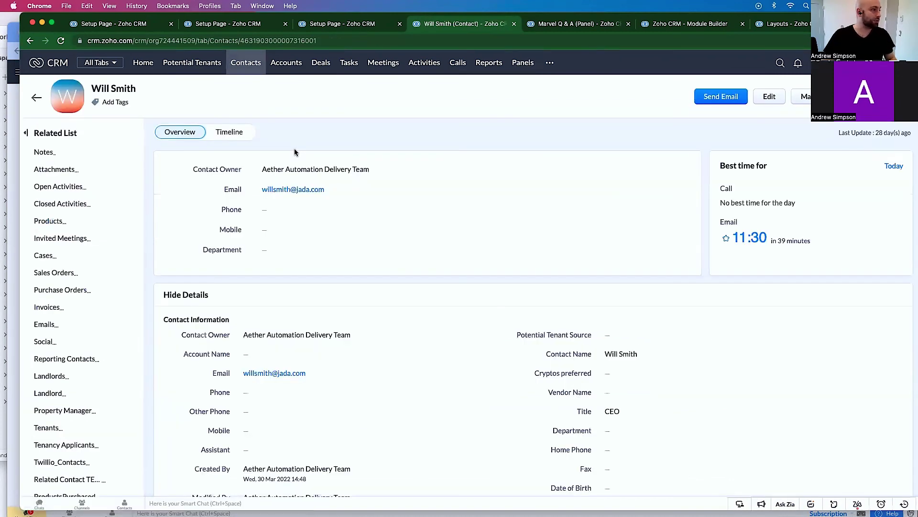
pyautogui.scroll(-5, 94, 312)
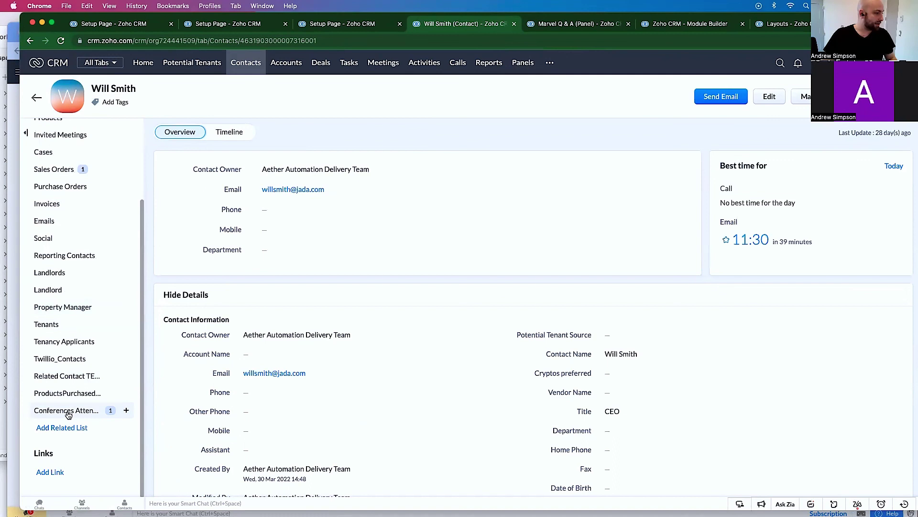
pyautogui.click(66, 467)
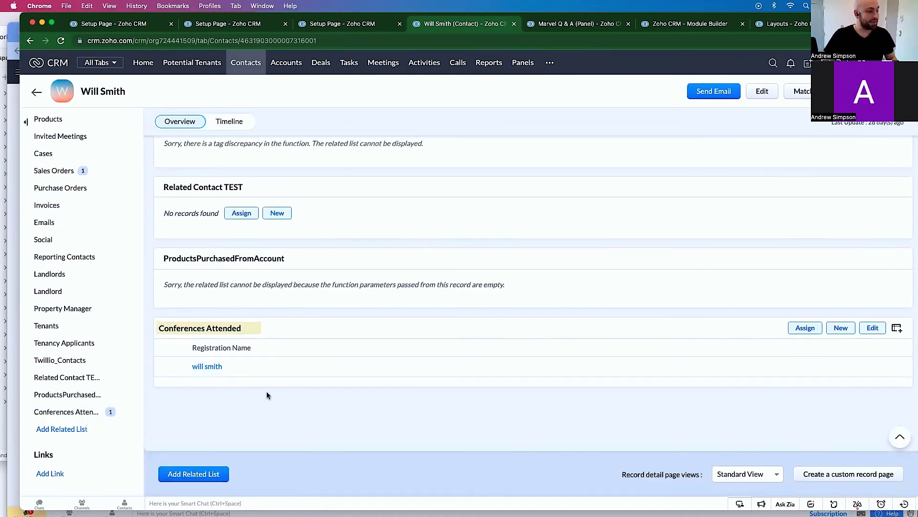